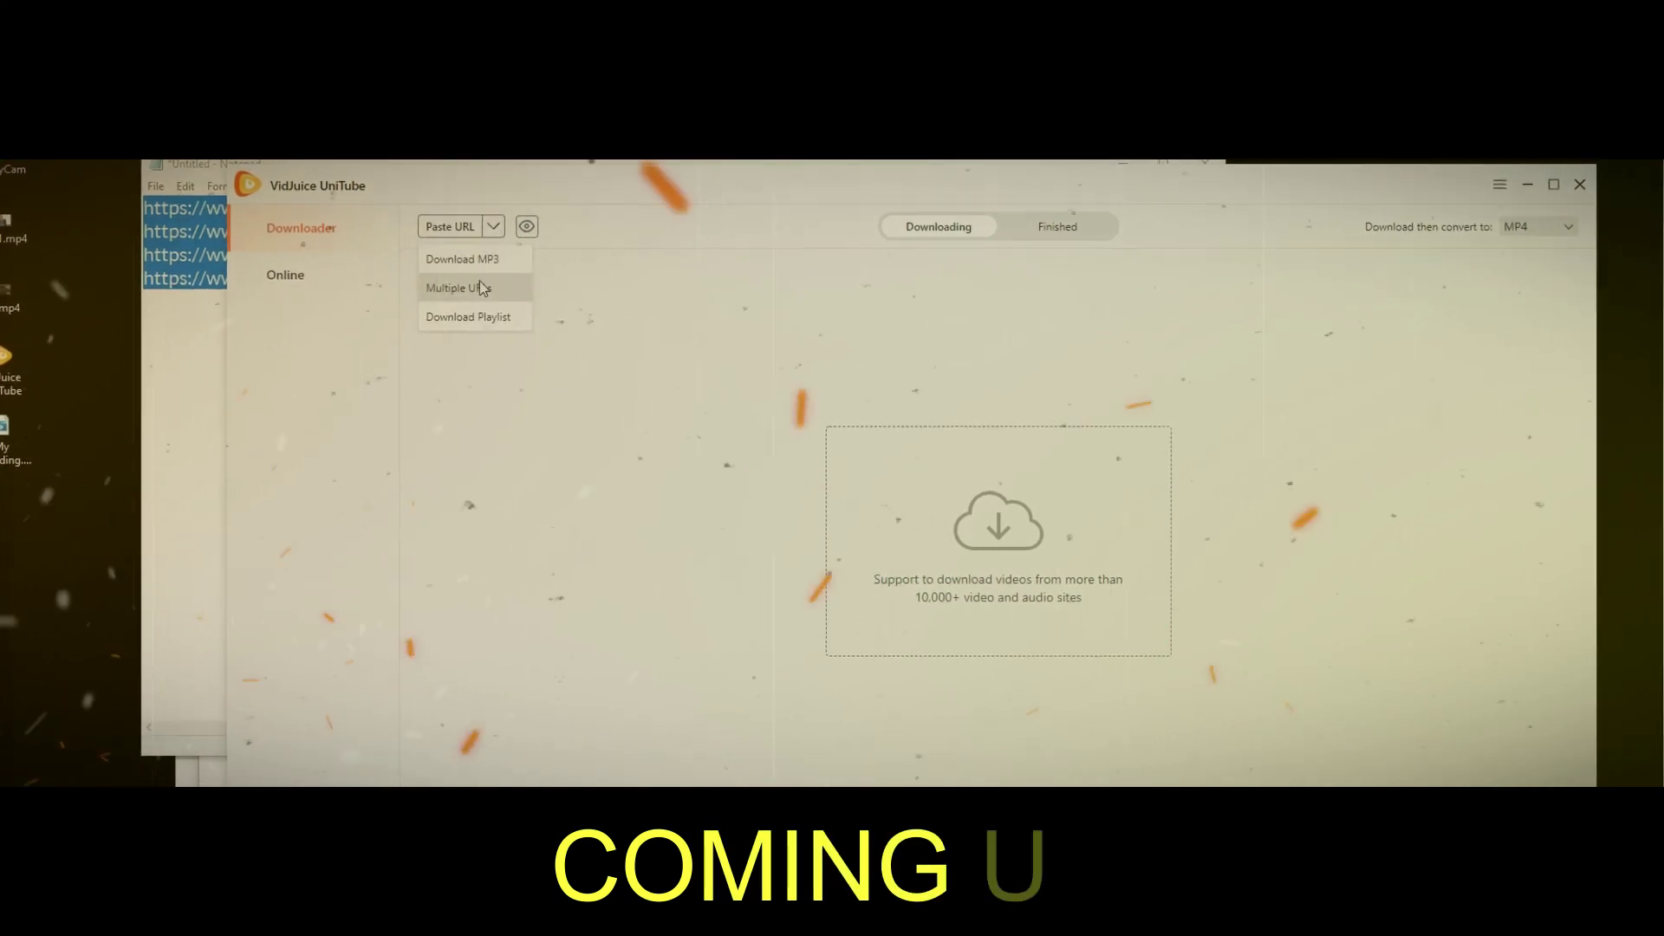
# - Paste four TikTok links as multiple URLs, start downloading them, and view the speed limit choices
pyautogui.click(479, 286)
pyautogui.click(850, 472)
pyautogui.hotkey('ctrl', 'v')
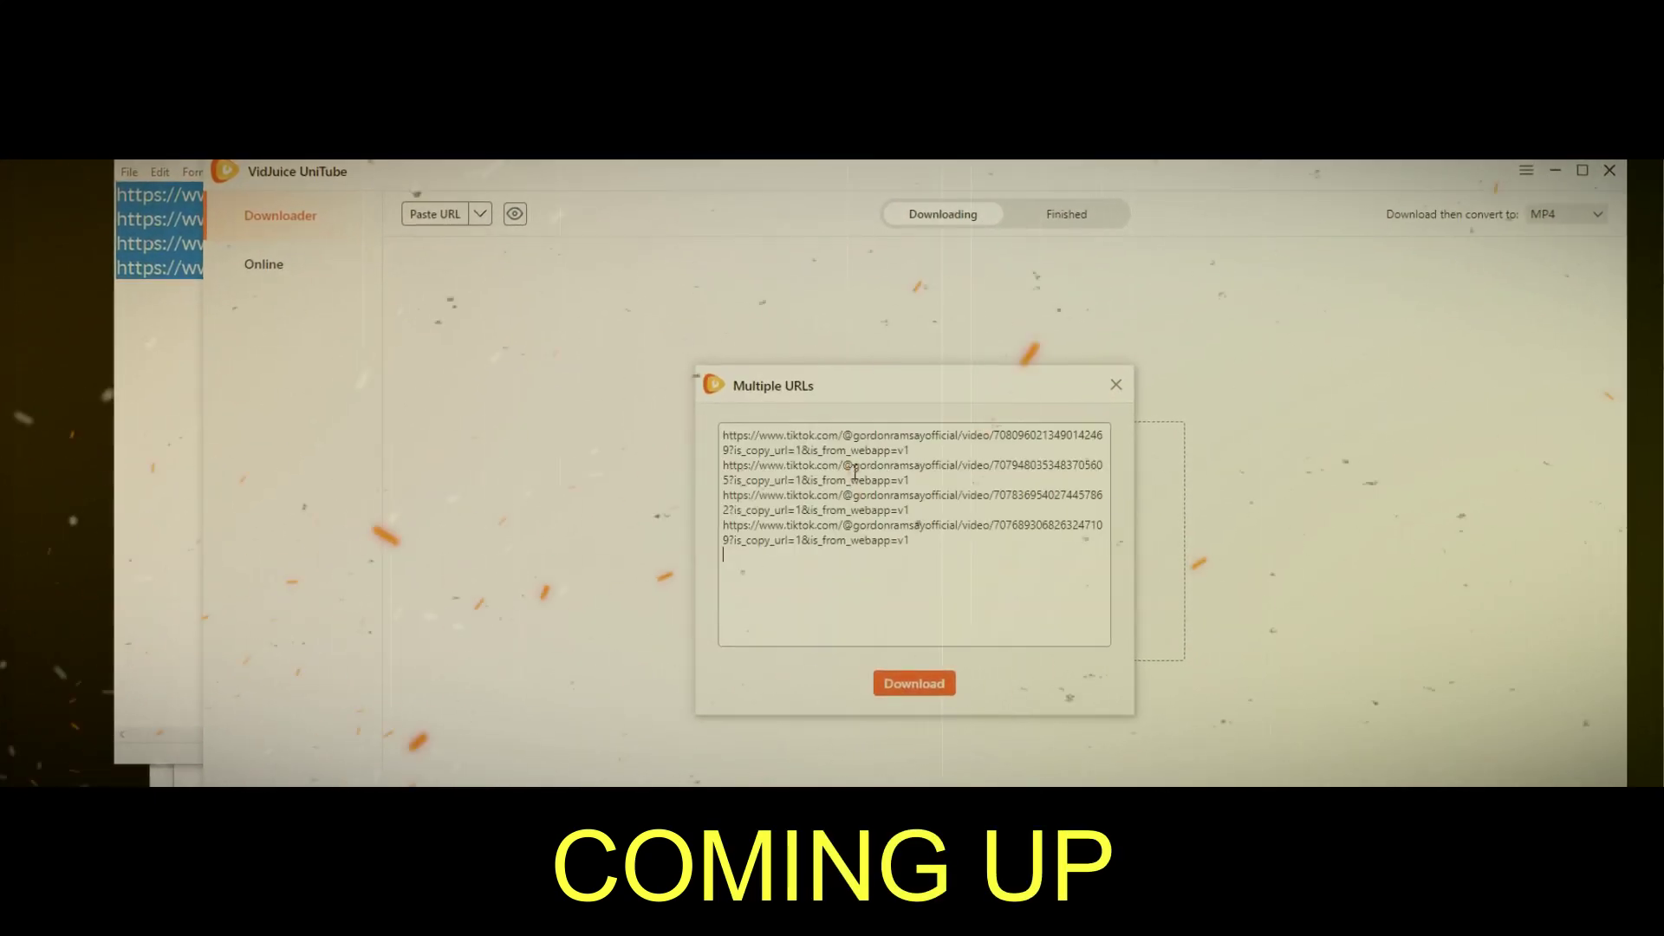
pyautogui.click(914, 684)
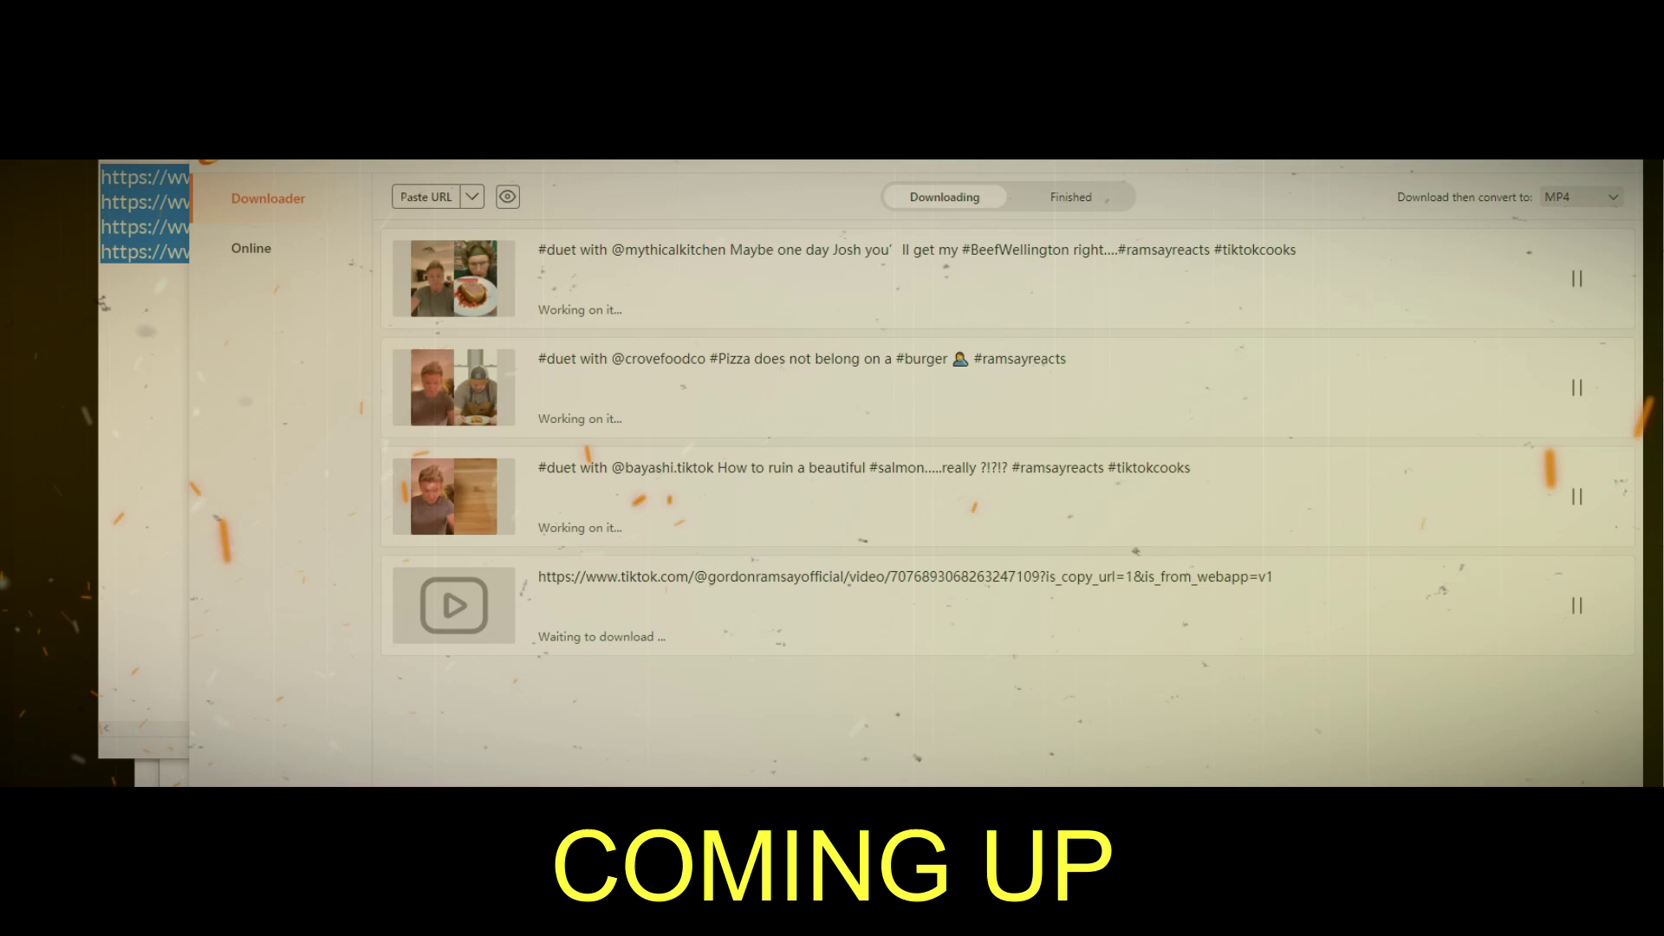
pyautogui.click(520, 784)
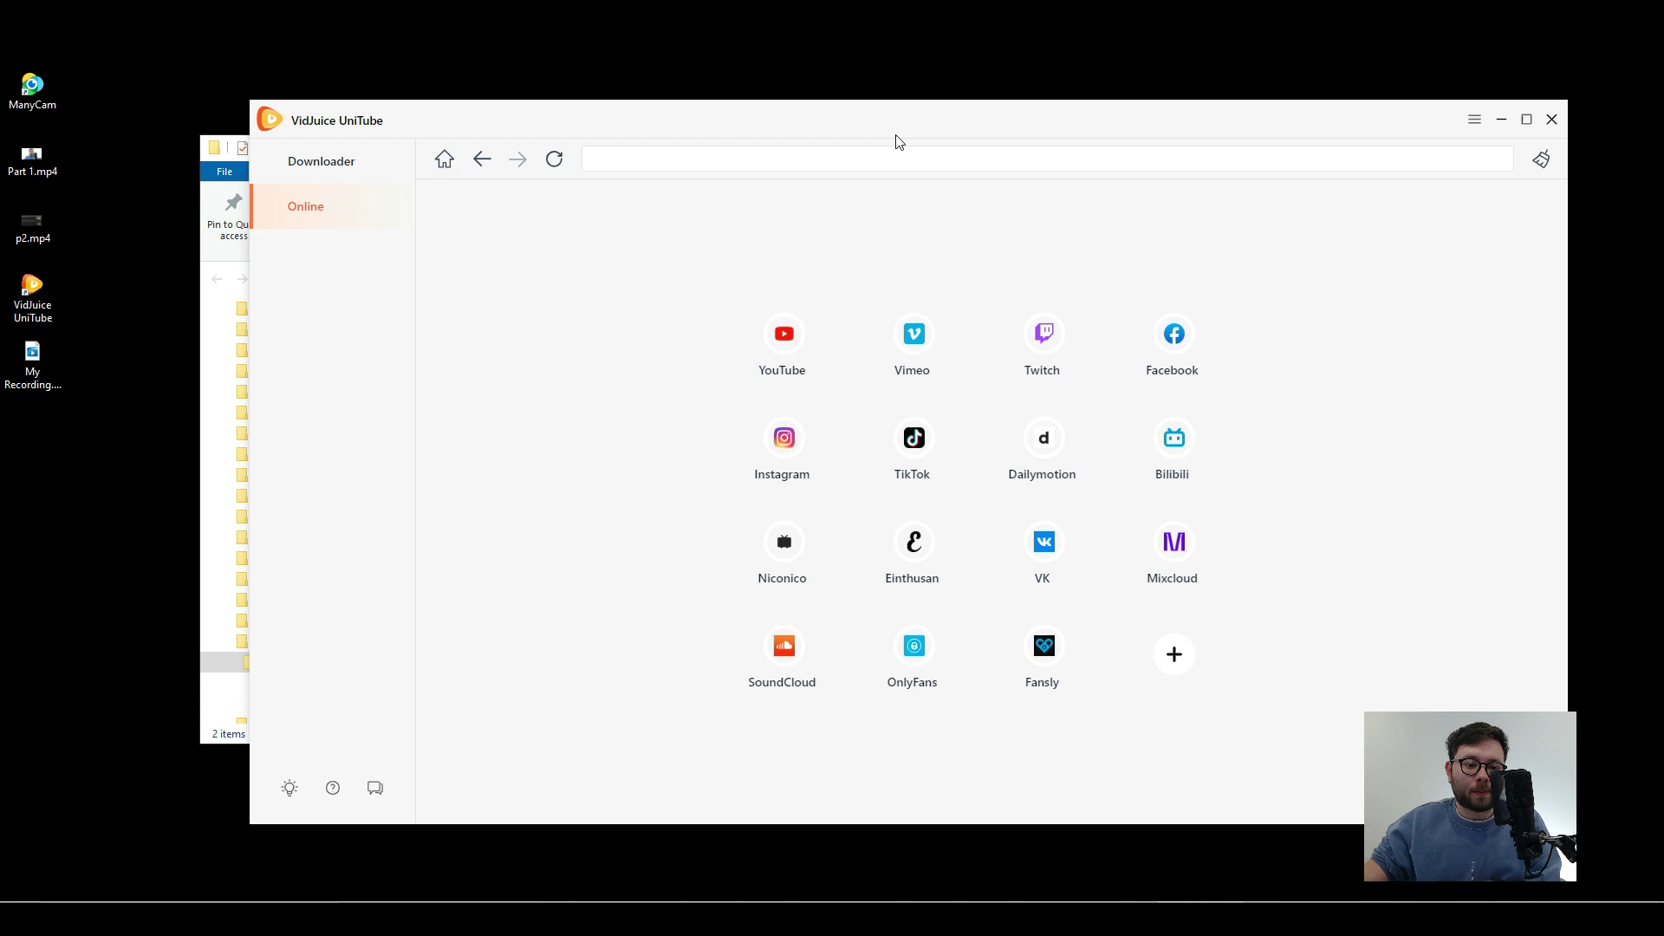
pyautogui.click(303, 164)
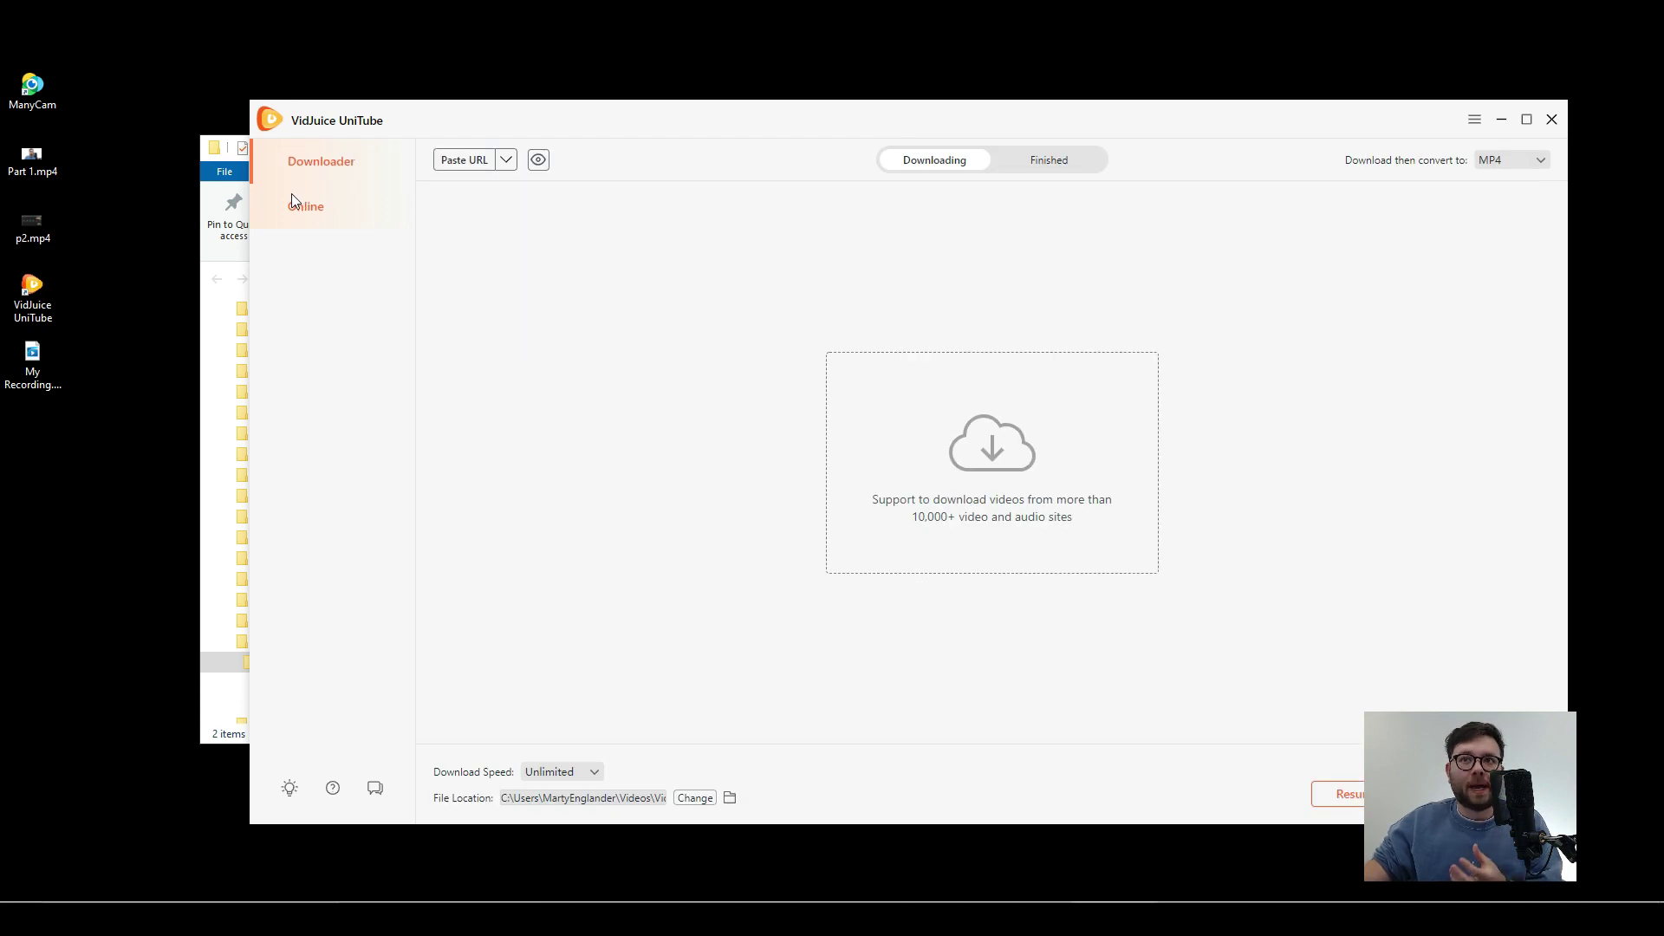
pyautogui.click(350, 217)
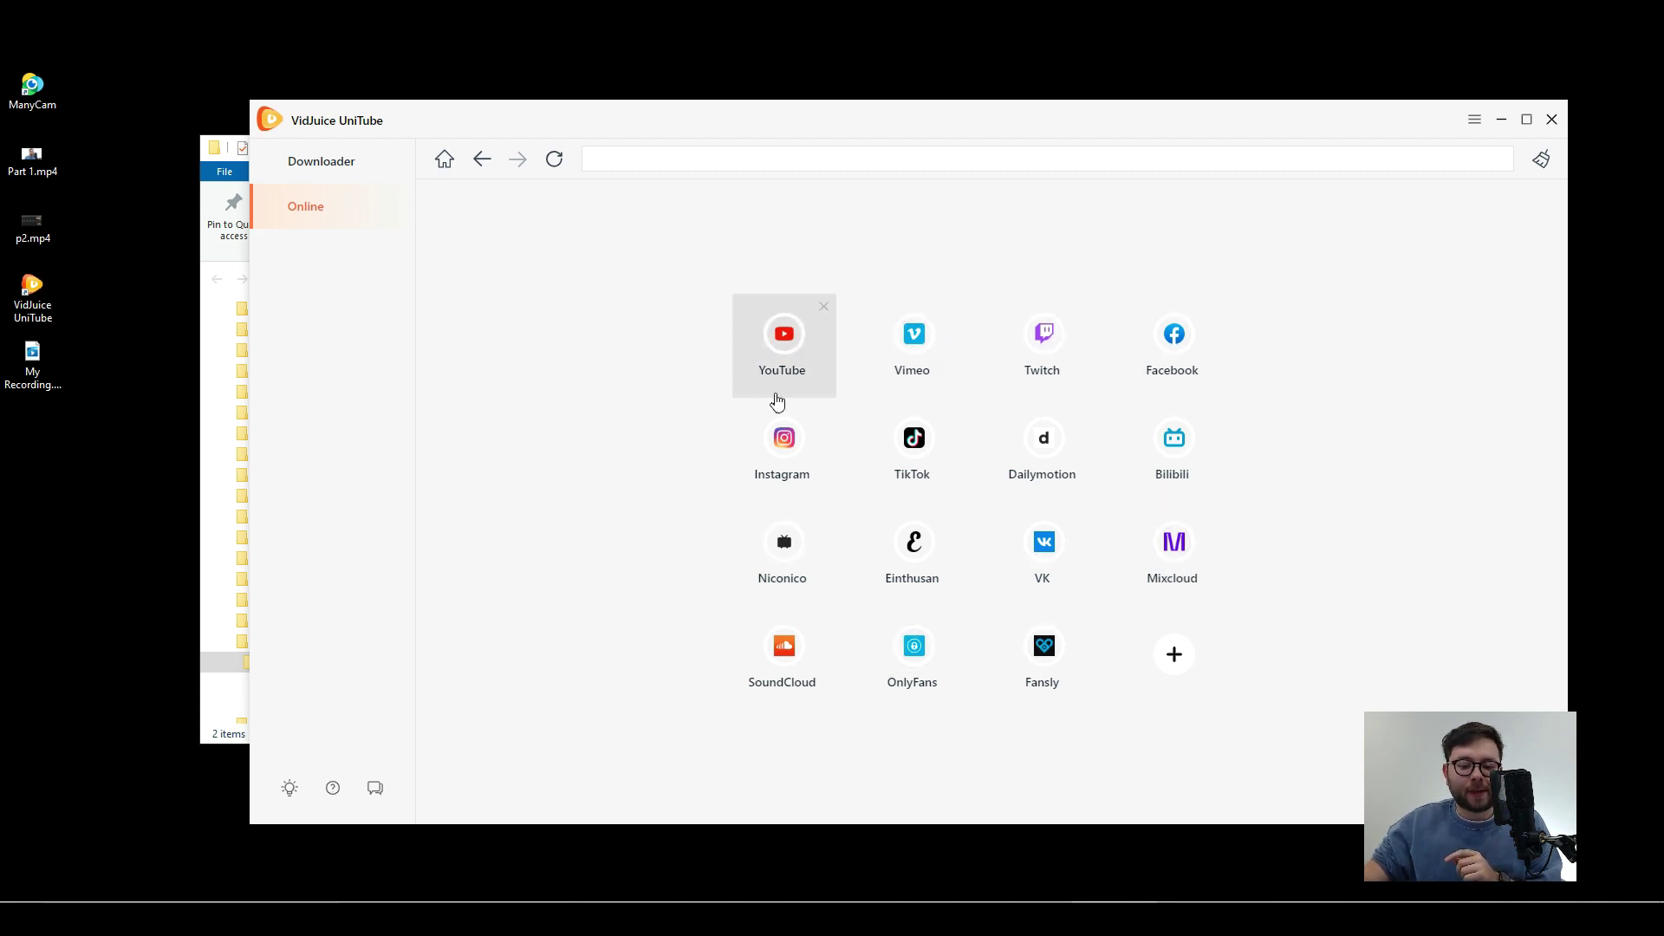
pyautogui.click(1165, 657)
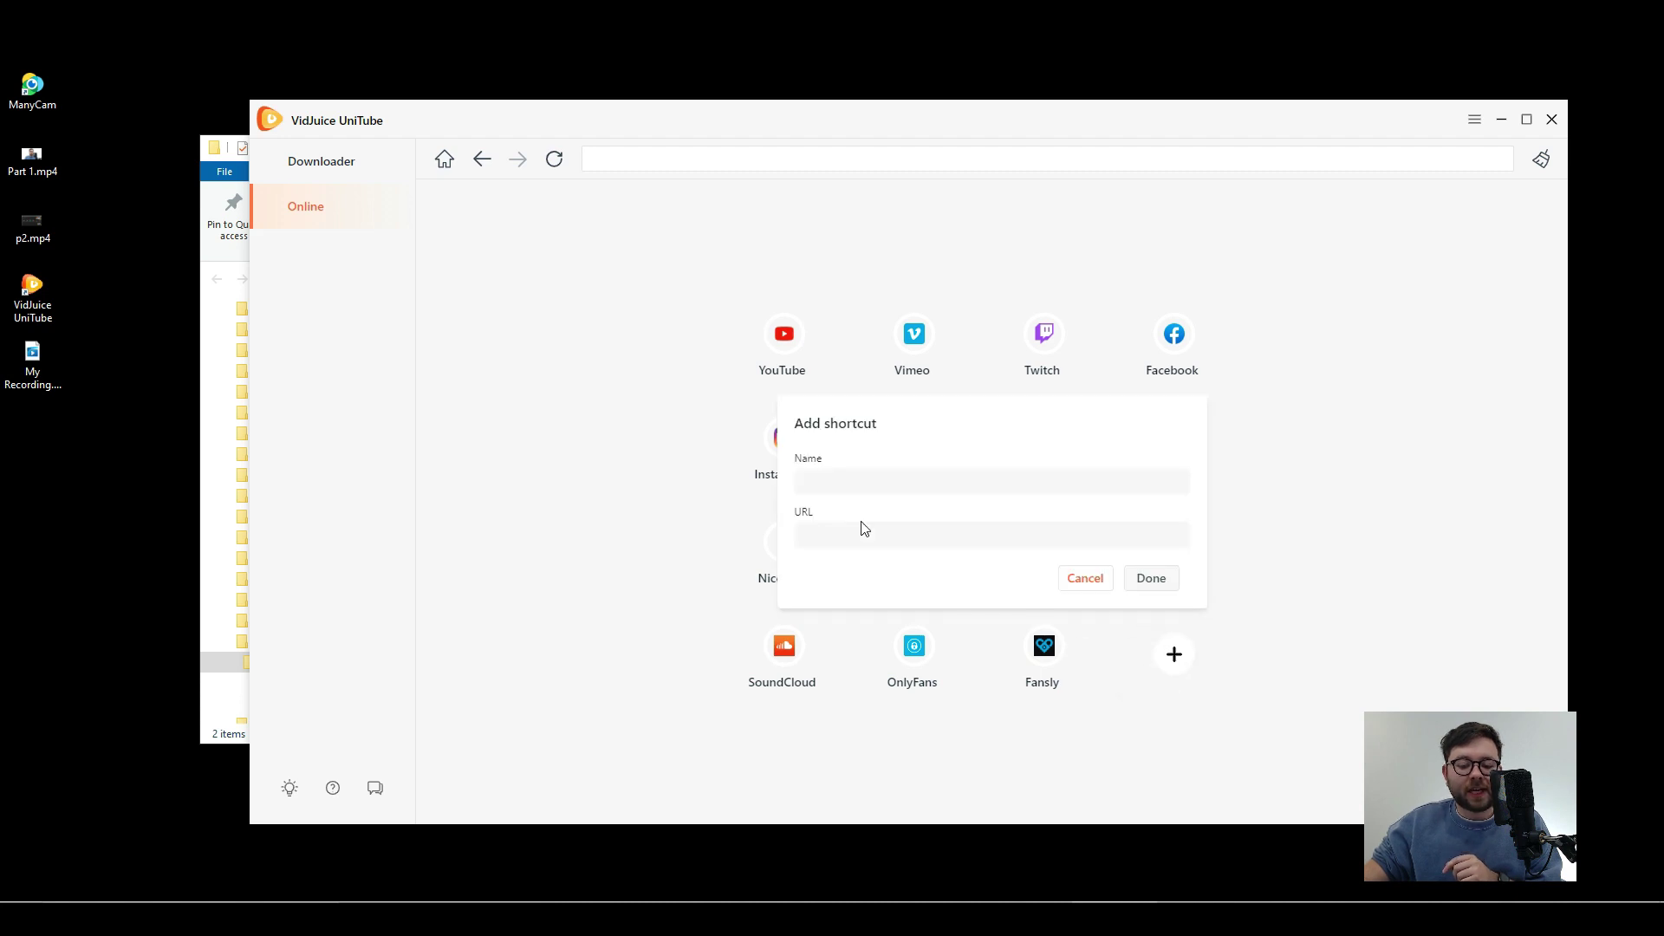
pyautogui.click(835, 541)
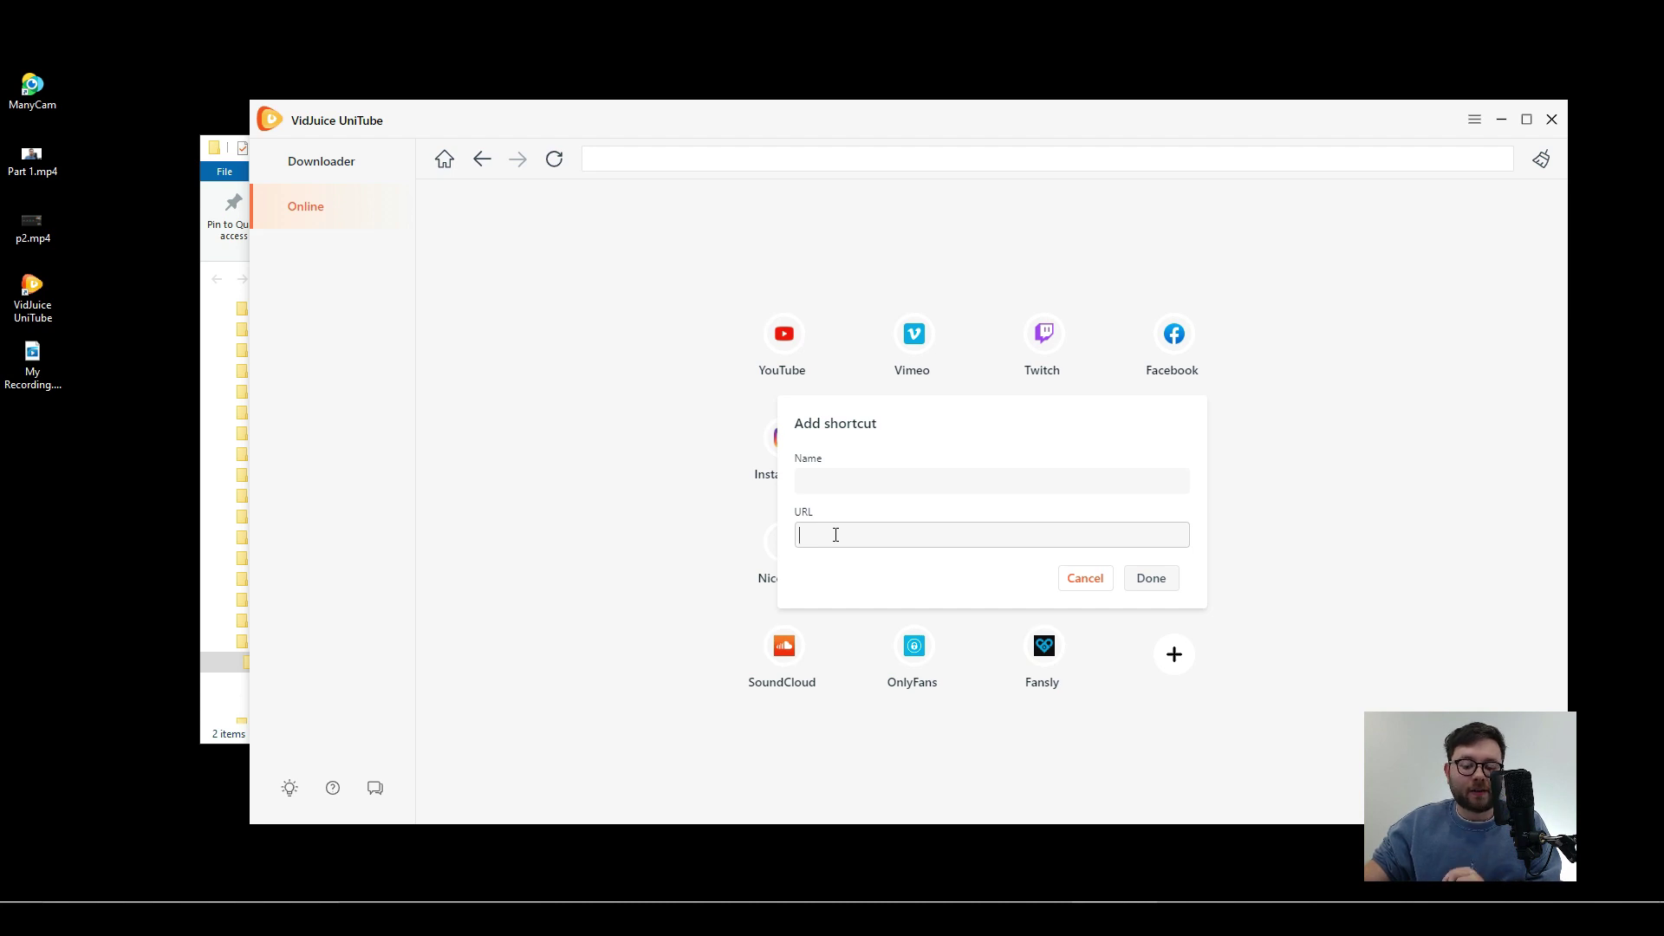
pyautogui.click(1085, 578)
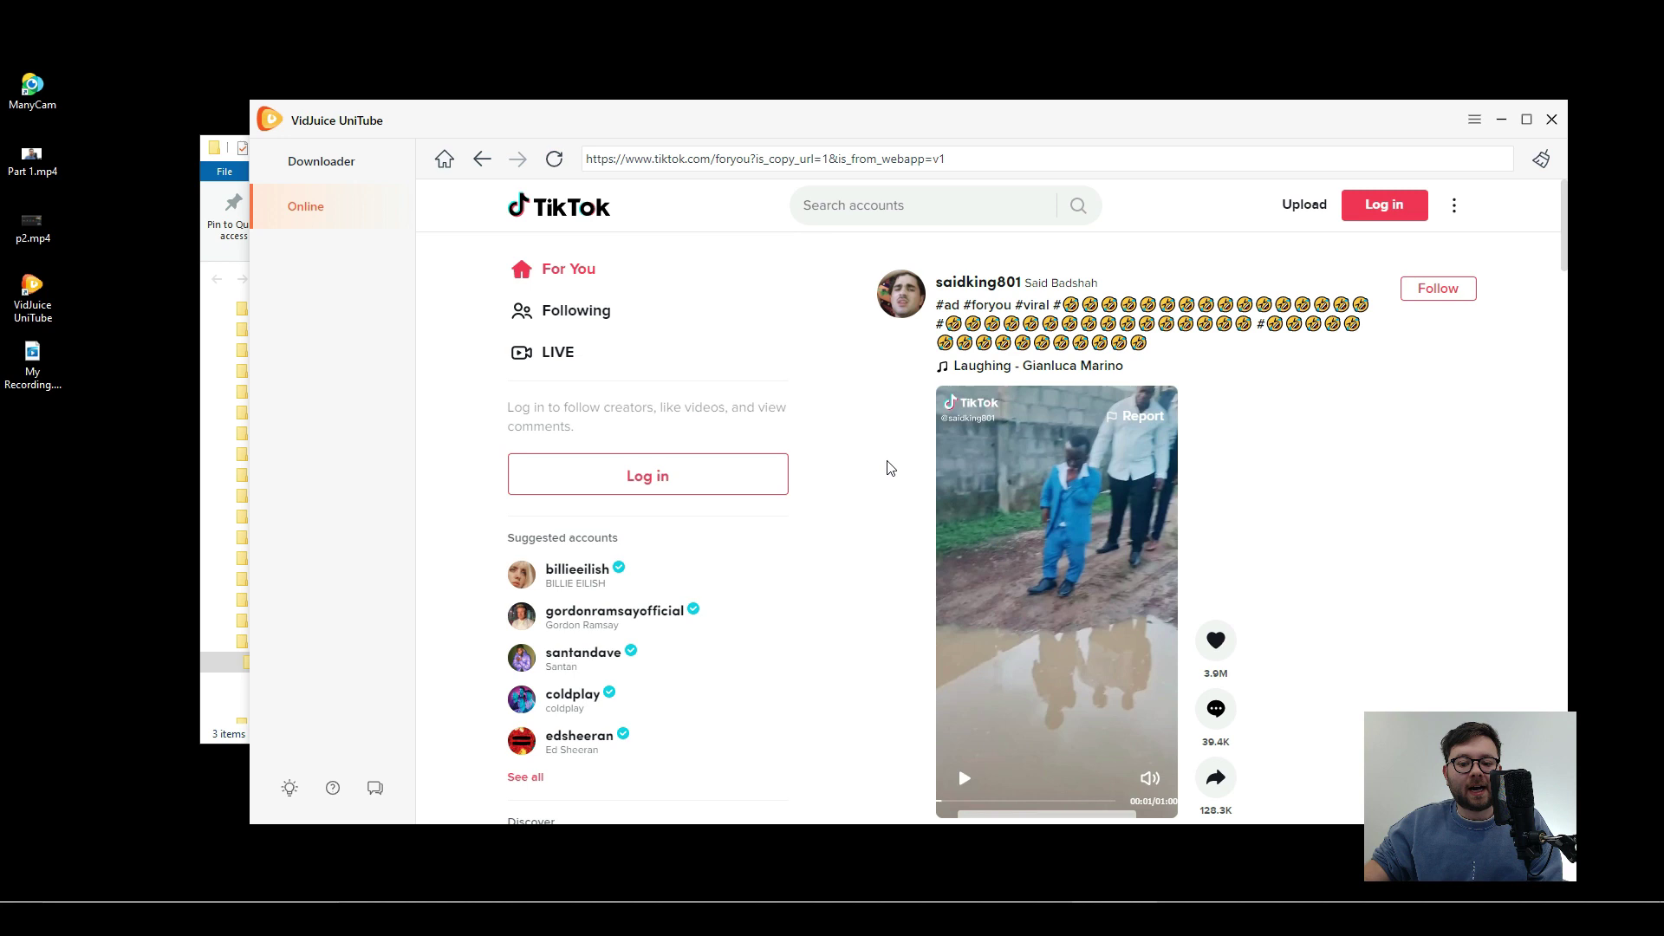
# - Scroll the TikTok For You feed down to a sportbible post about Wolves players
pyautogui.scroll(-5, 1334, 385)
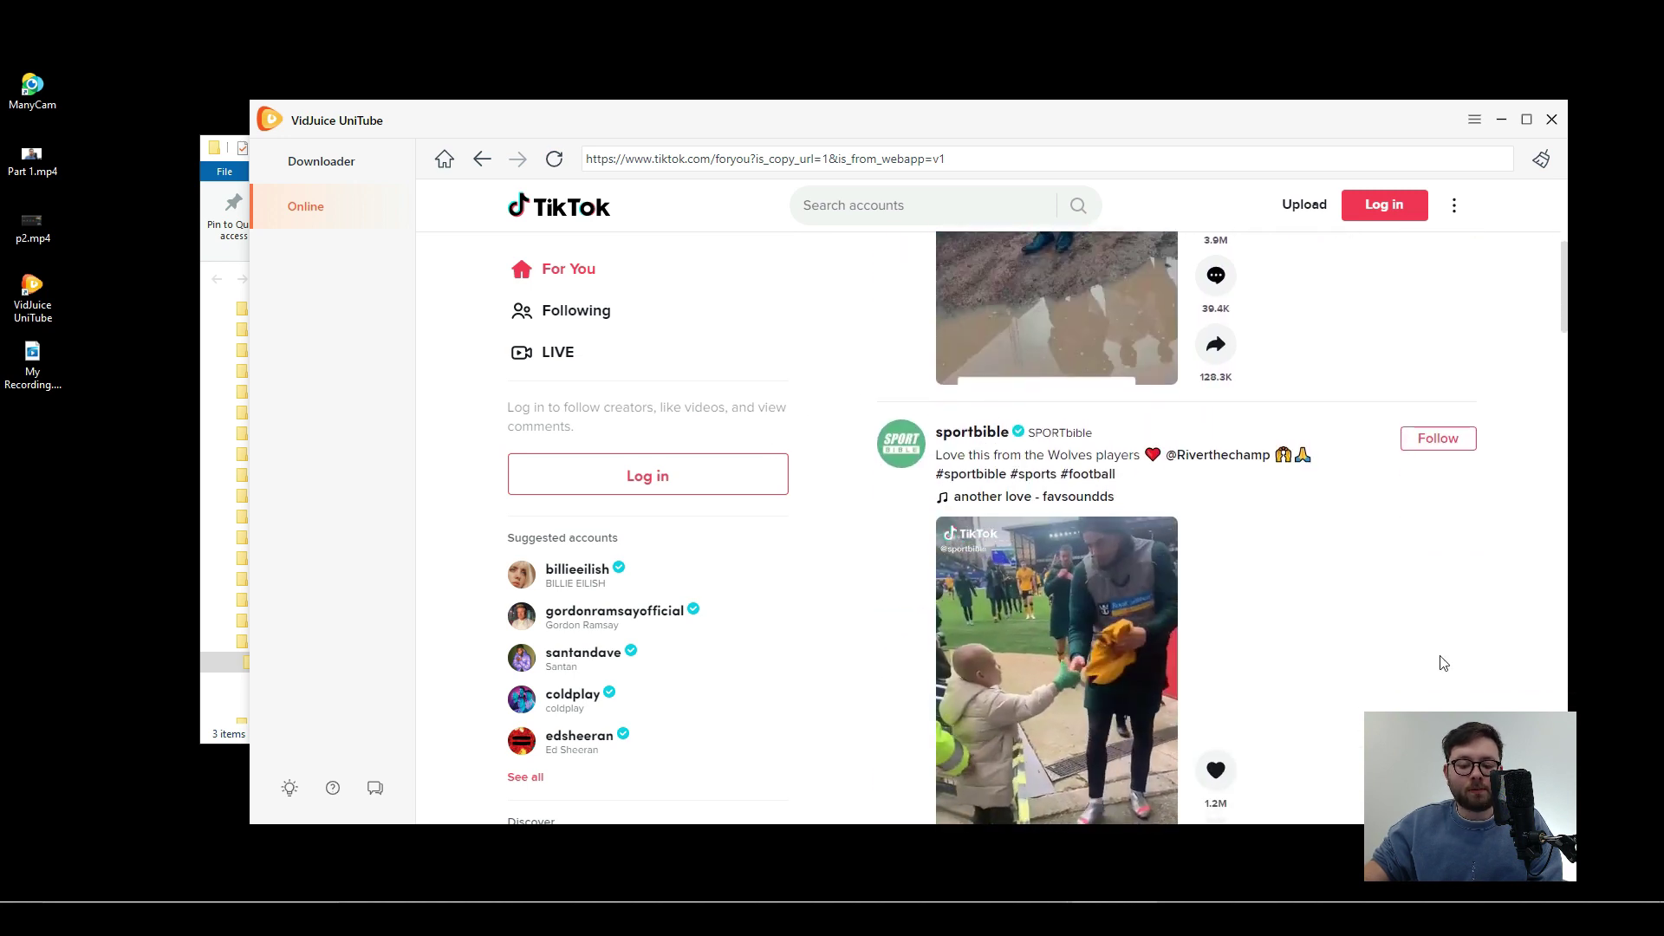
pyautogui.scroll(-2, 1387, 659)
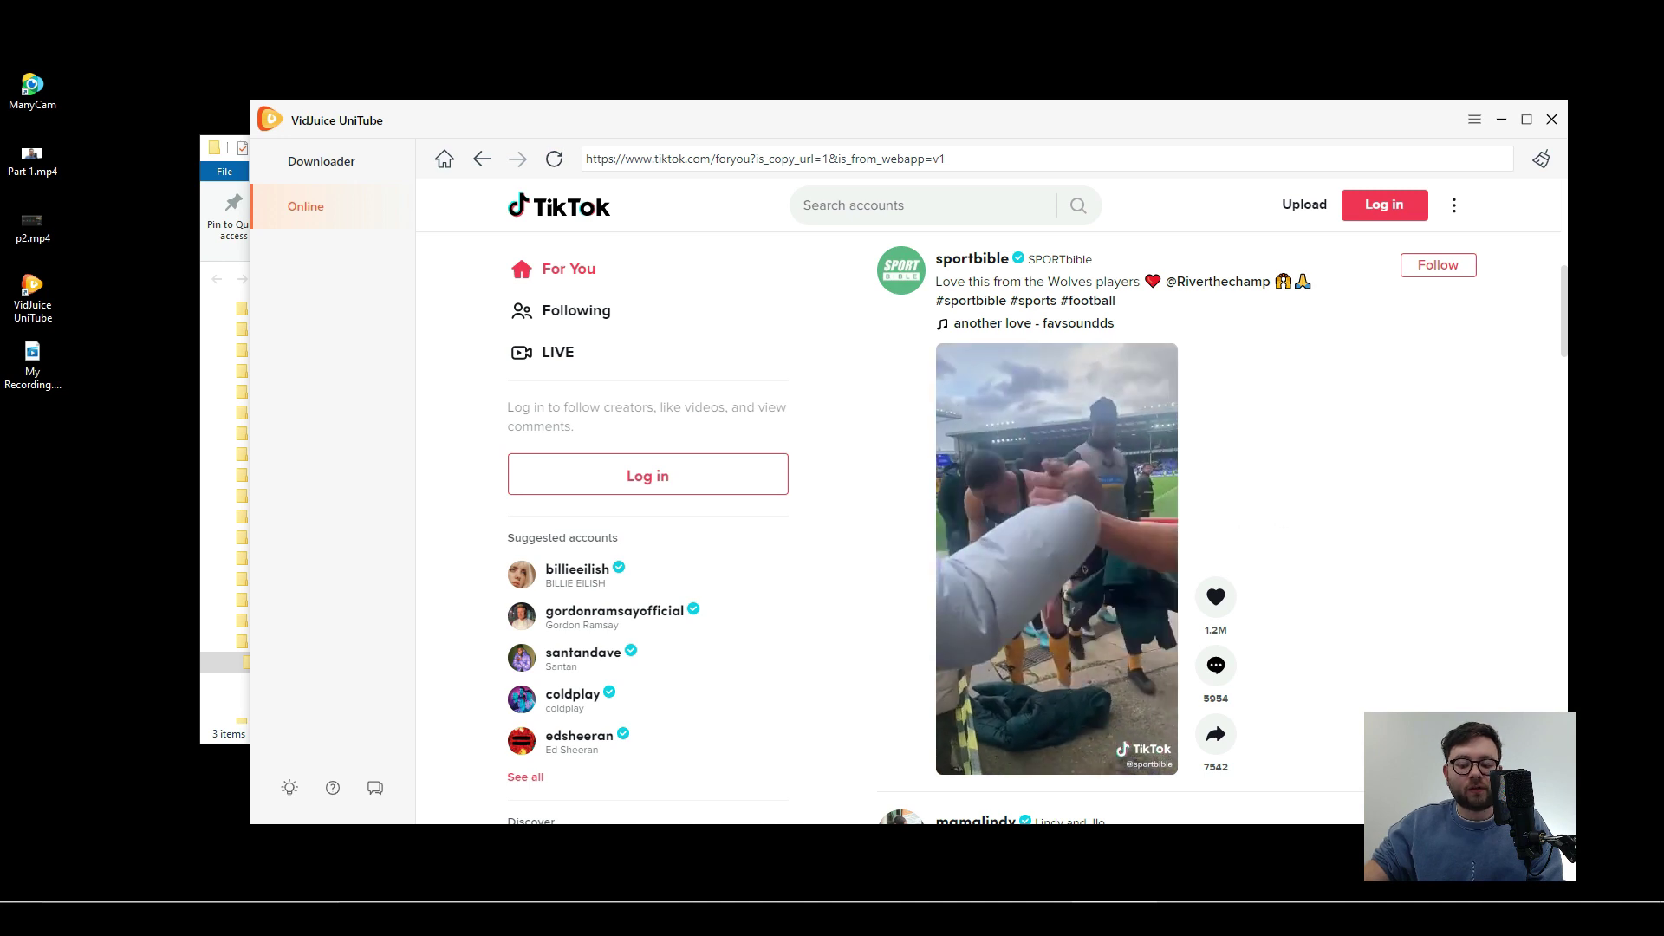
# - From the downloads page, open the Downloader folder and play 'tiktok video foryou.mp4'
pyautogui.click(343, 164)
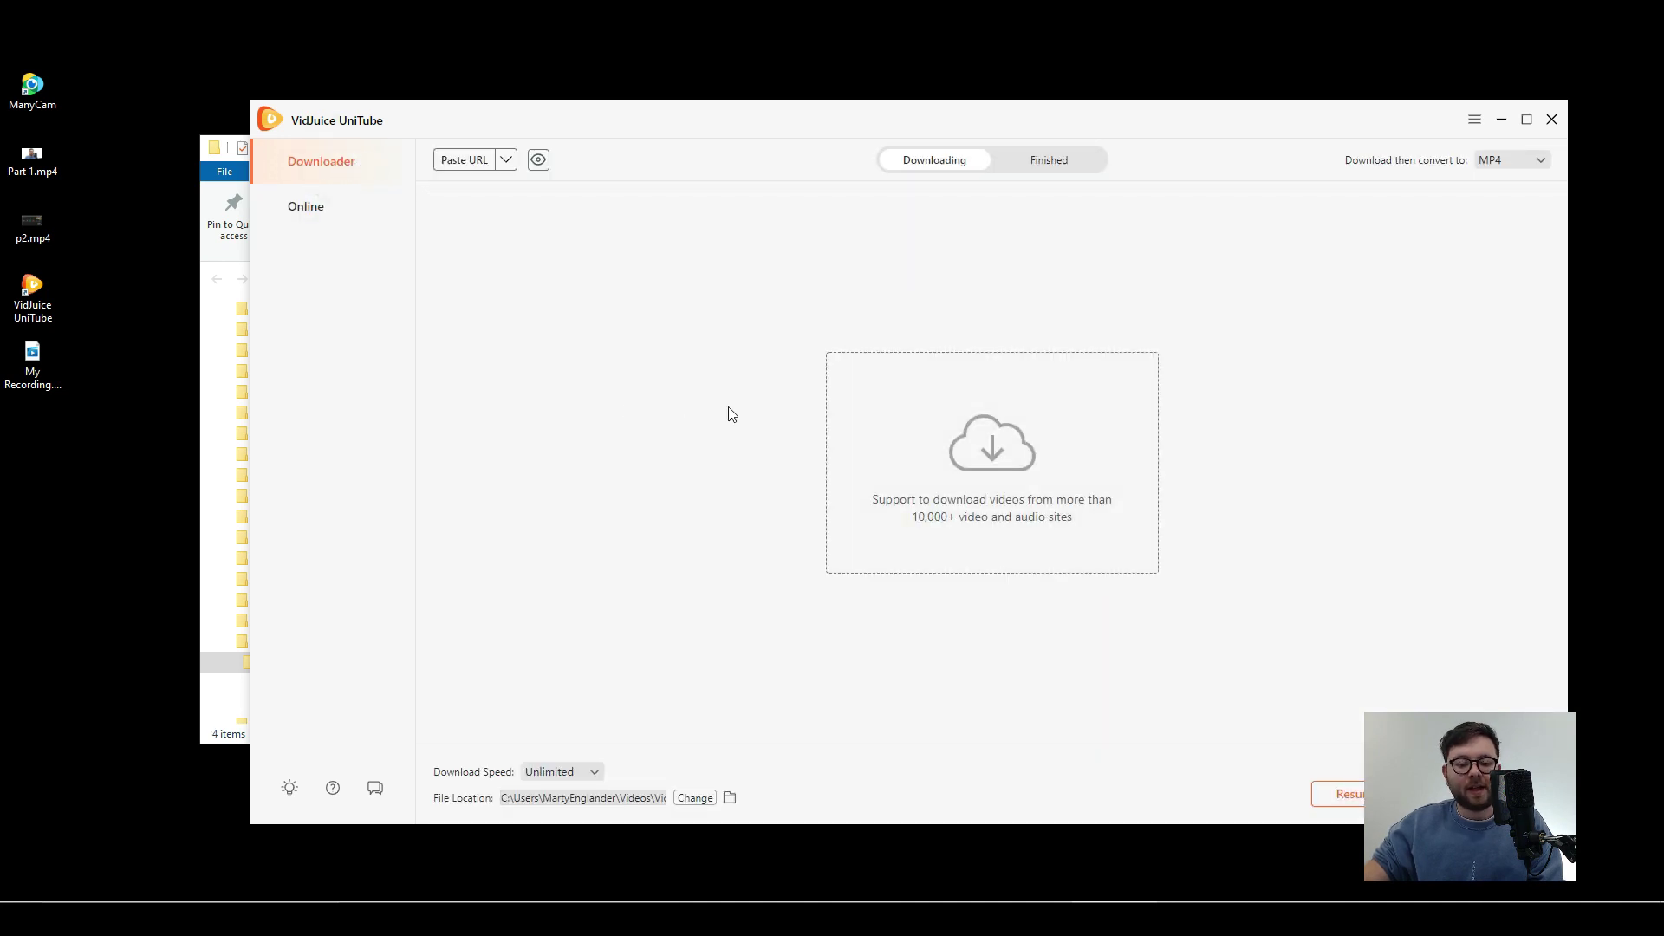
pyautogui.click(730, 798)
pyautogui.moveTo(705, 479); pyautogui.dragTo(616, 357)
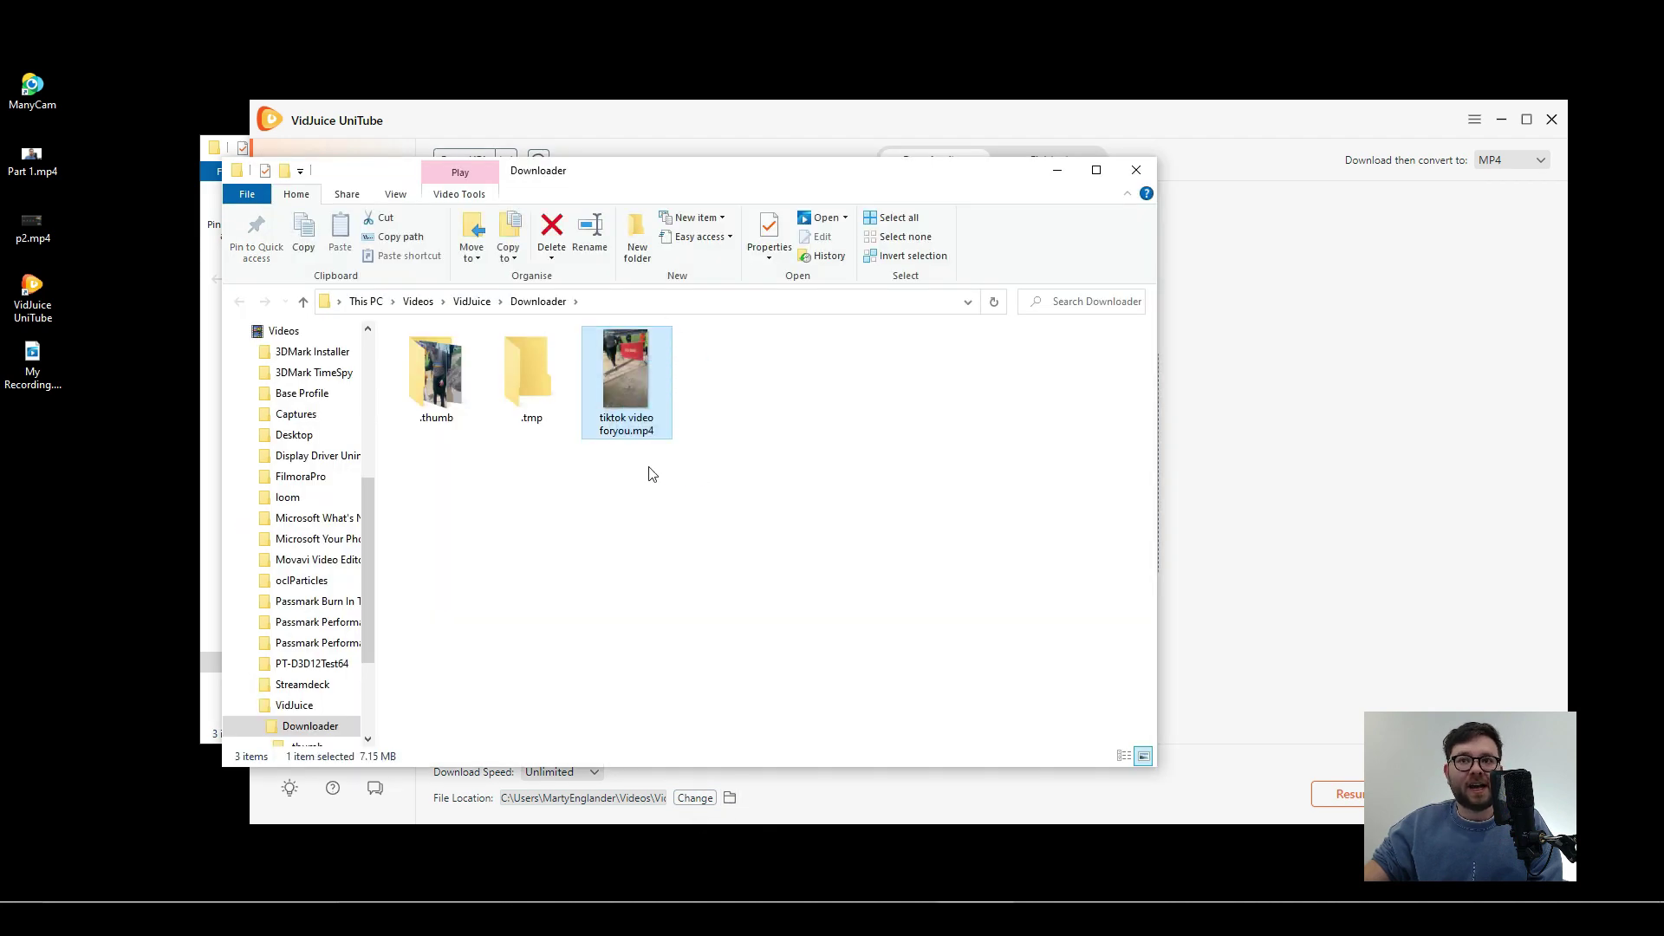
pyautogui.doubleClick(624, 384)
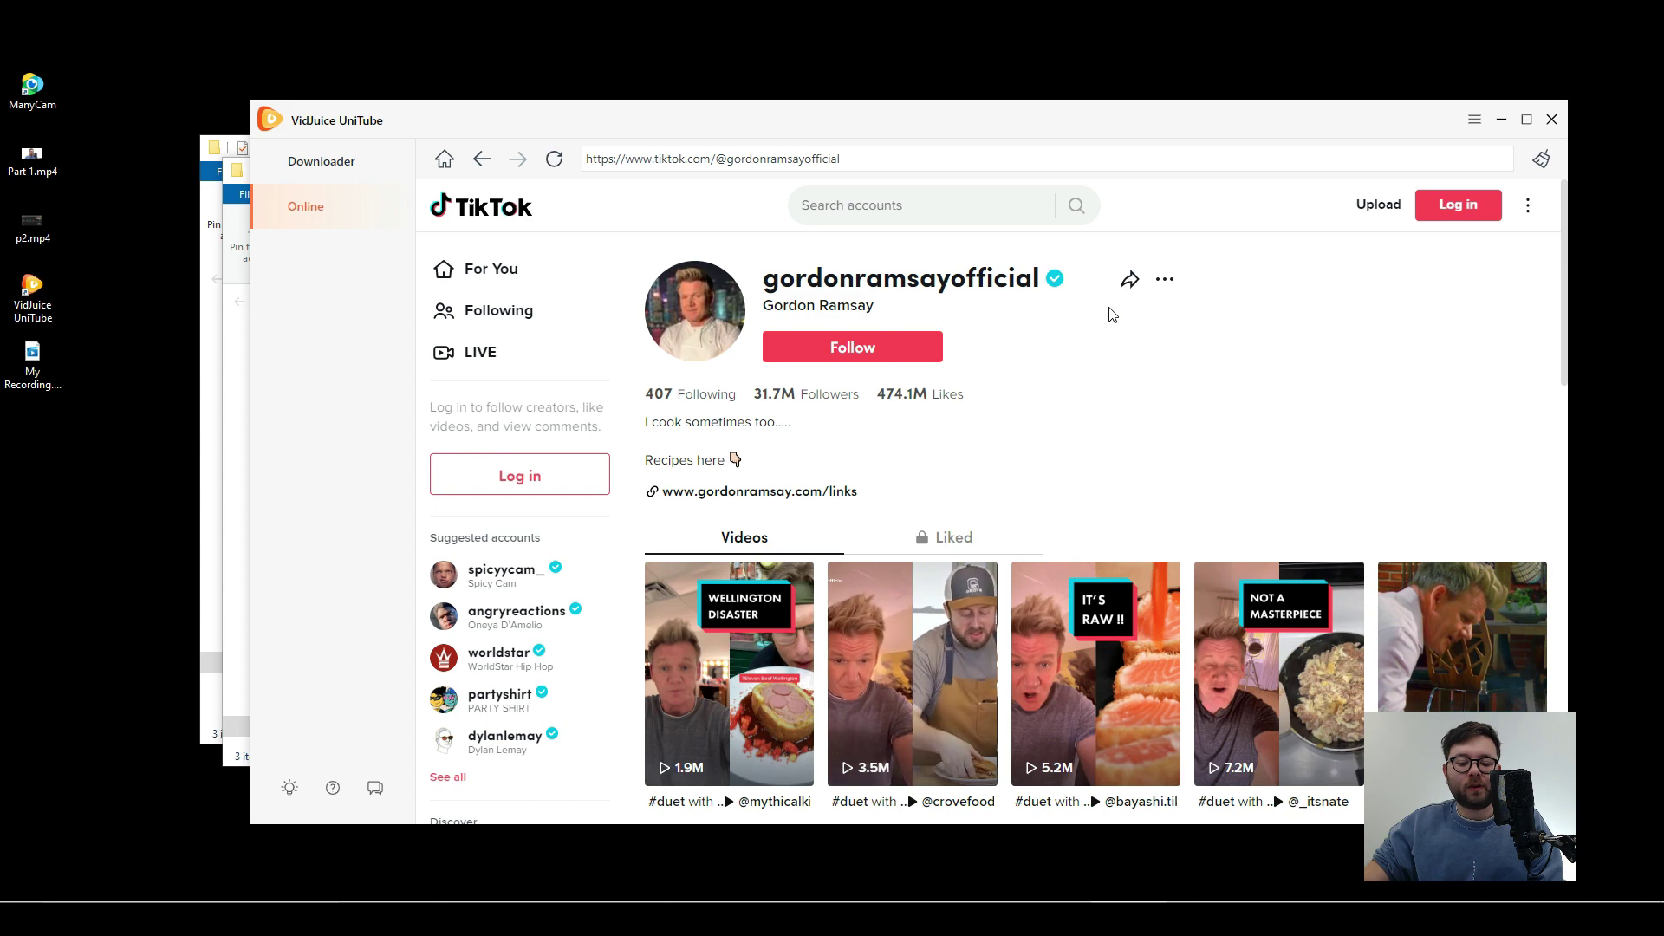
# - Bring up Notepad and select all four gordonramsayofficial TikTok links
pyautogui.scroll(-1, 1109, 312)
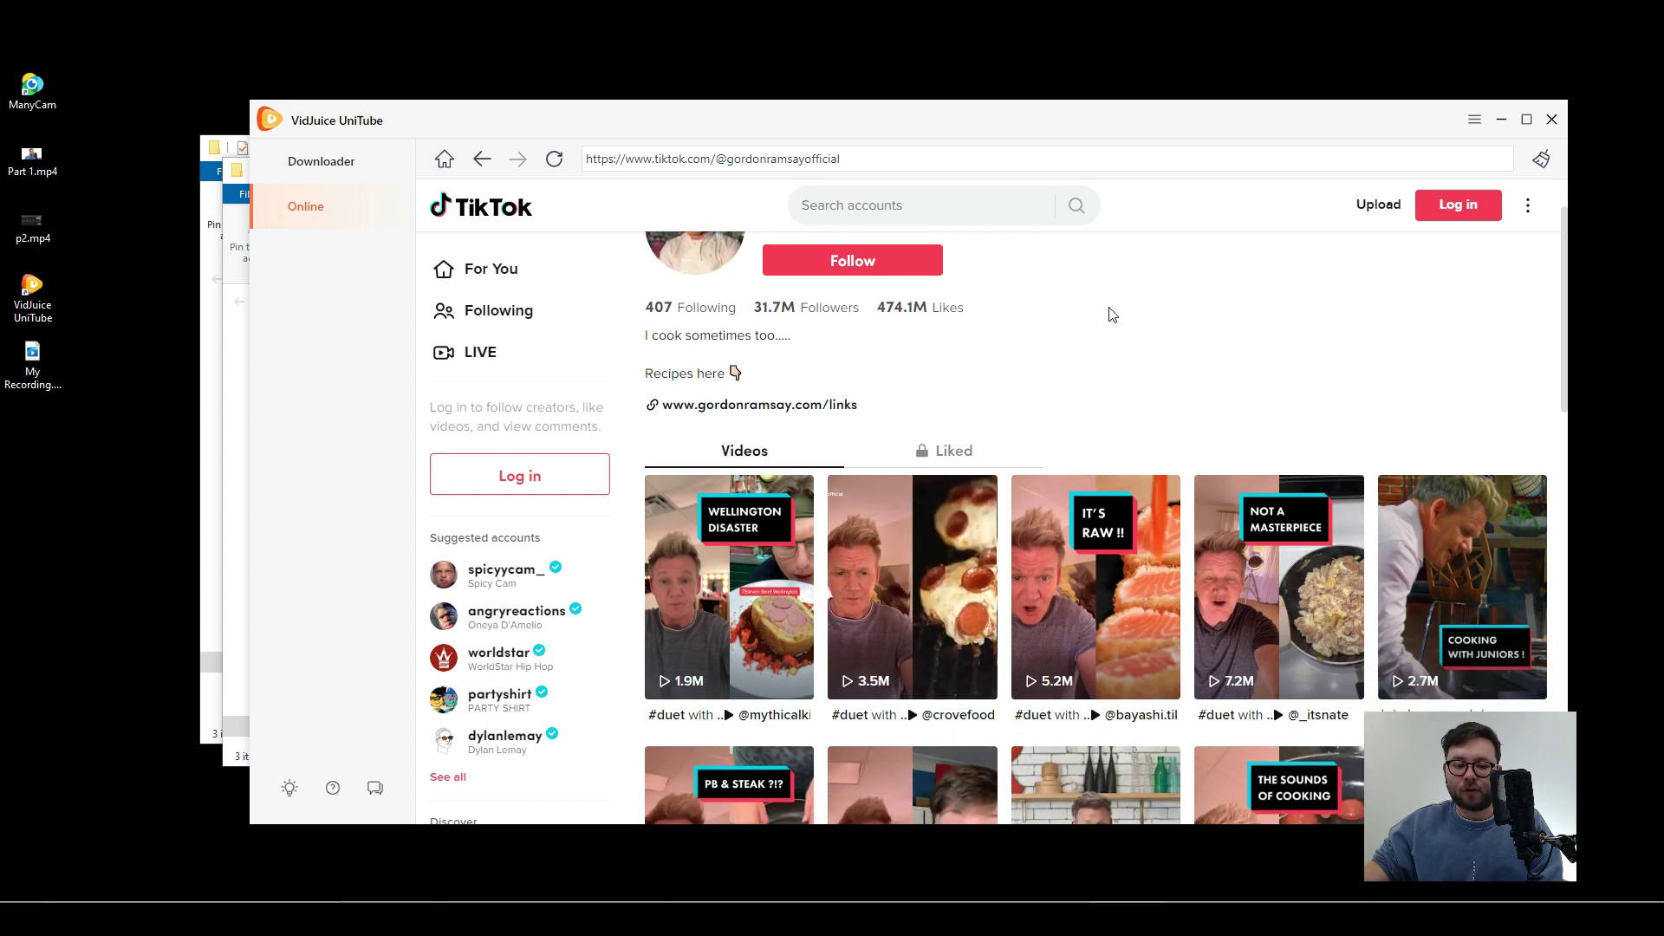
pyautogui.scroll(1, 1112, 314)
pyautogui.press('super')
pyautogui.write('n')
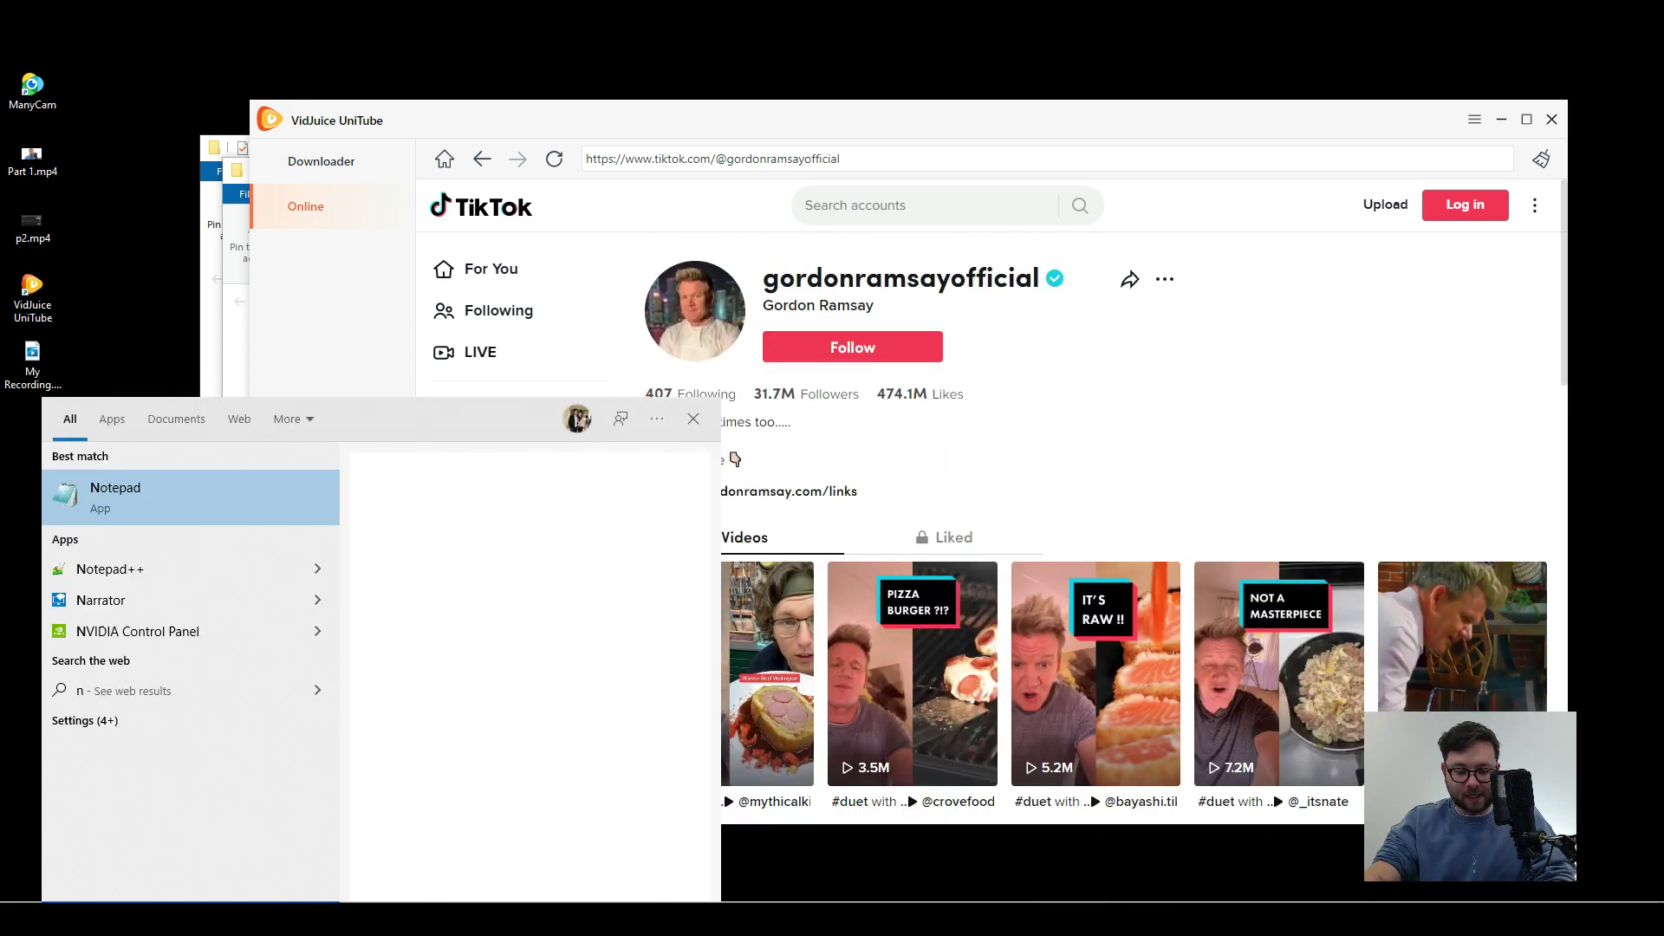
pyautogui.press('Escape')
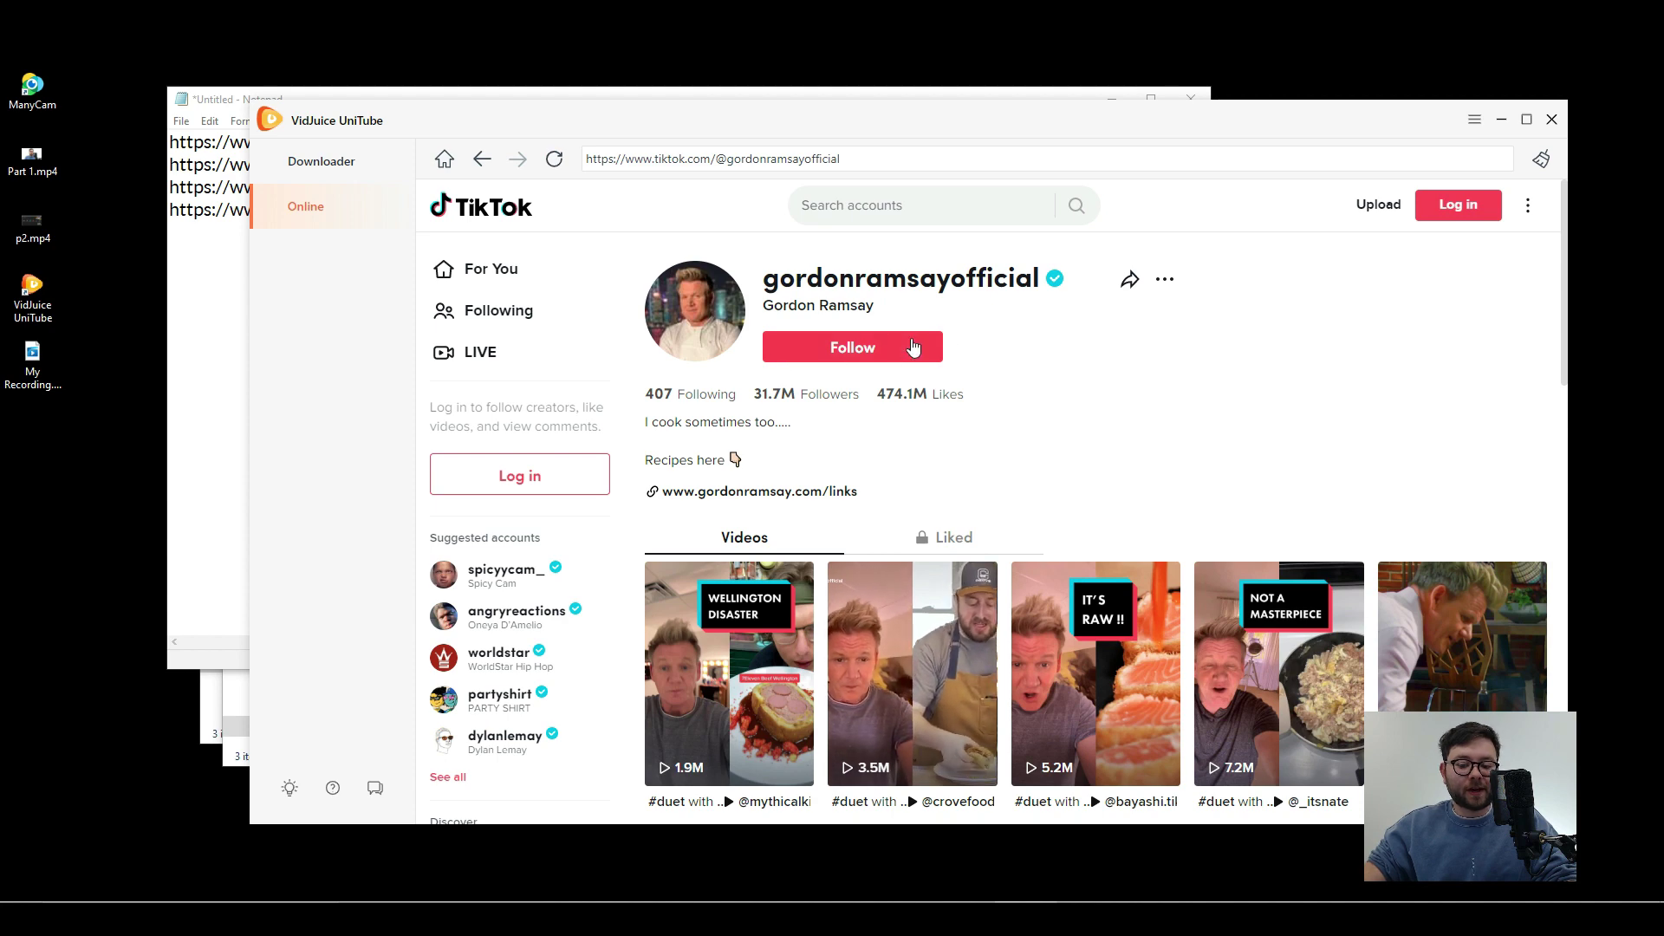
pyautogui.click(219, 267)
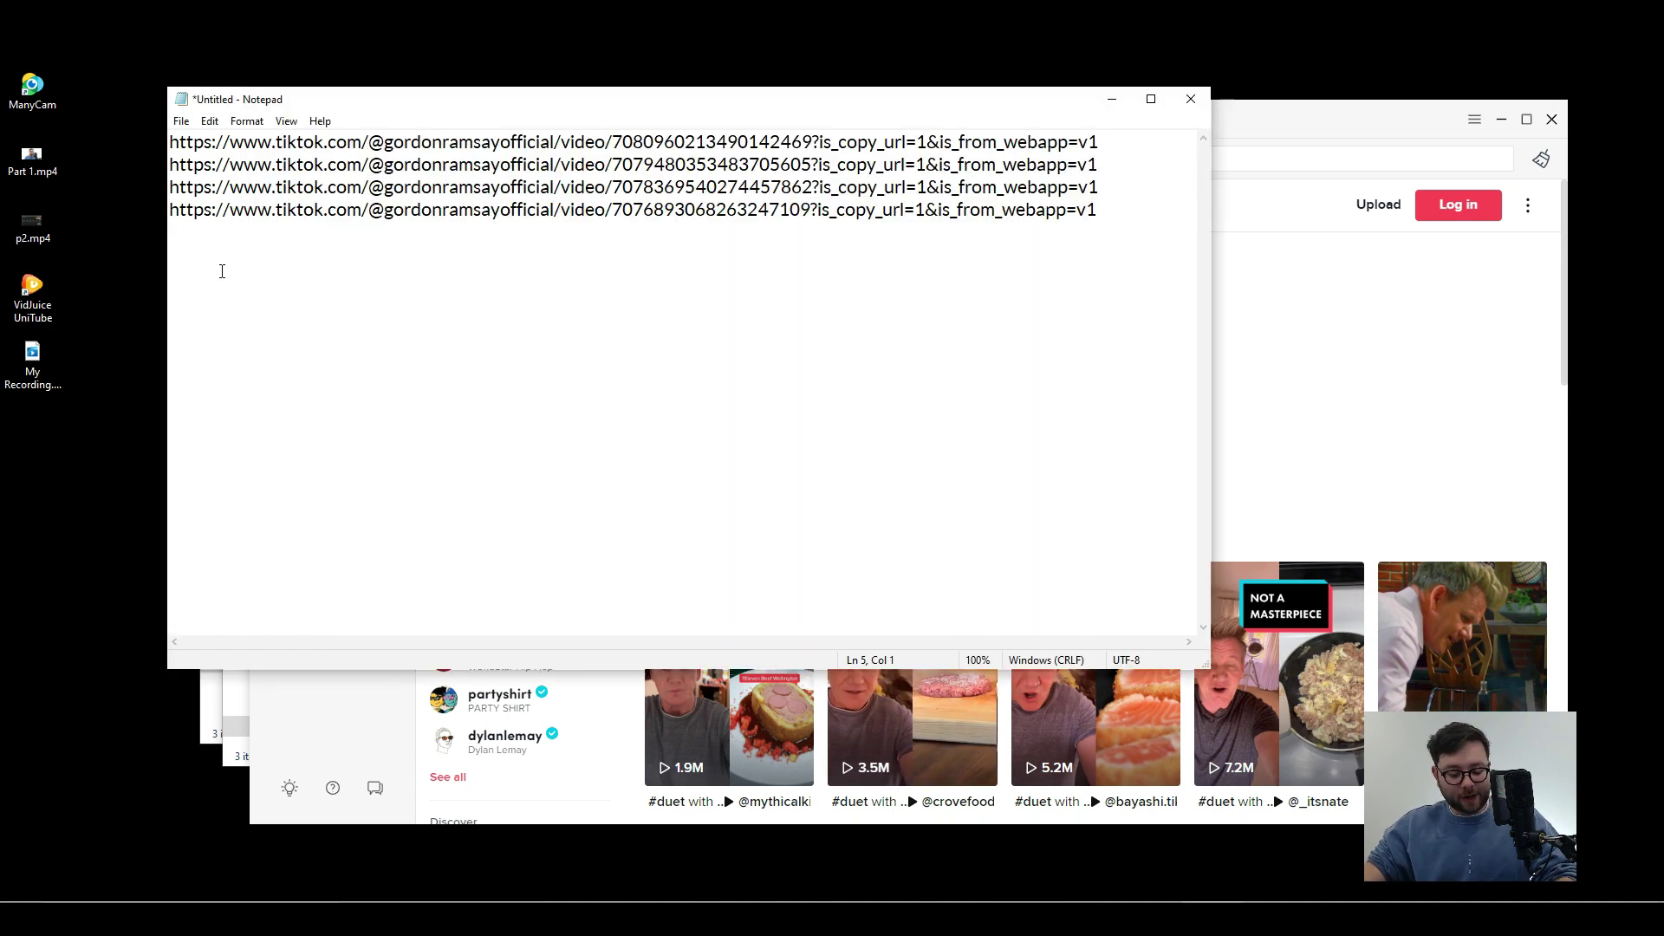
pyautogui.hotkey('ctrl', 'a')
pyautogui.hotkey('ctrl', 'c')
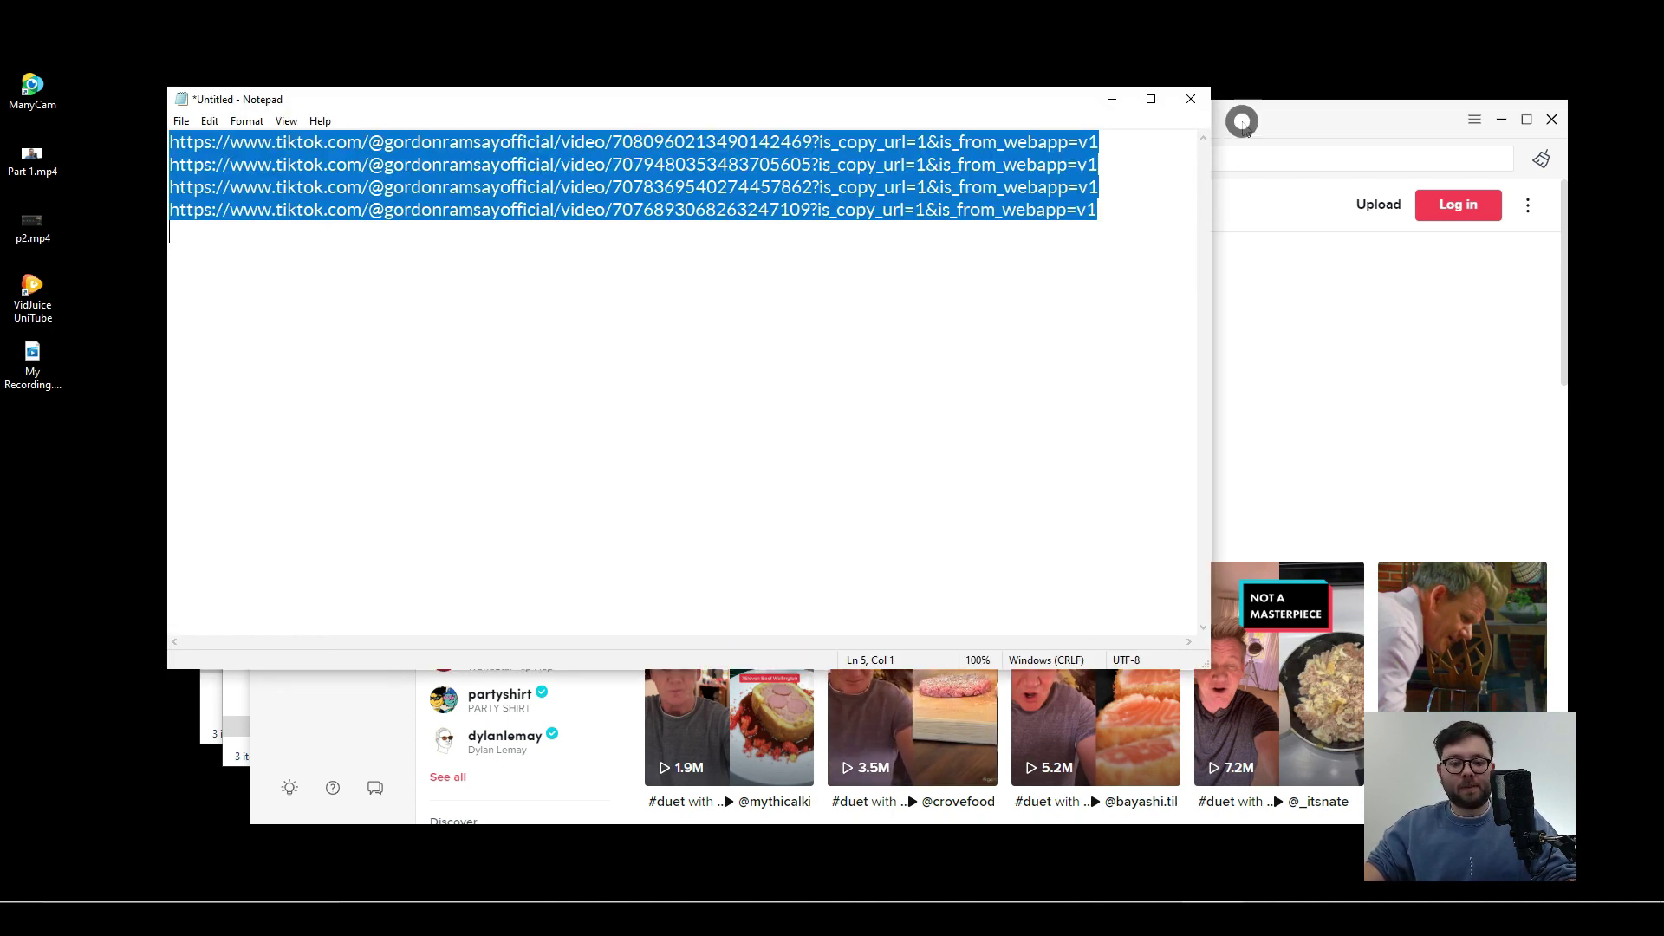
# - Batch-download the four copied TikTok links as multiple URLs, keeping the speed at Unlimited
pyautogui.click(1236, 182)
pyautogui.click(320, 162)
pyautogui.click(505, 161)
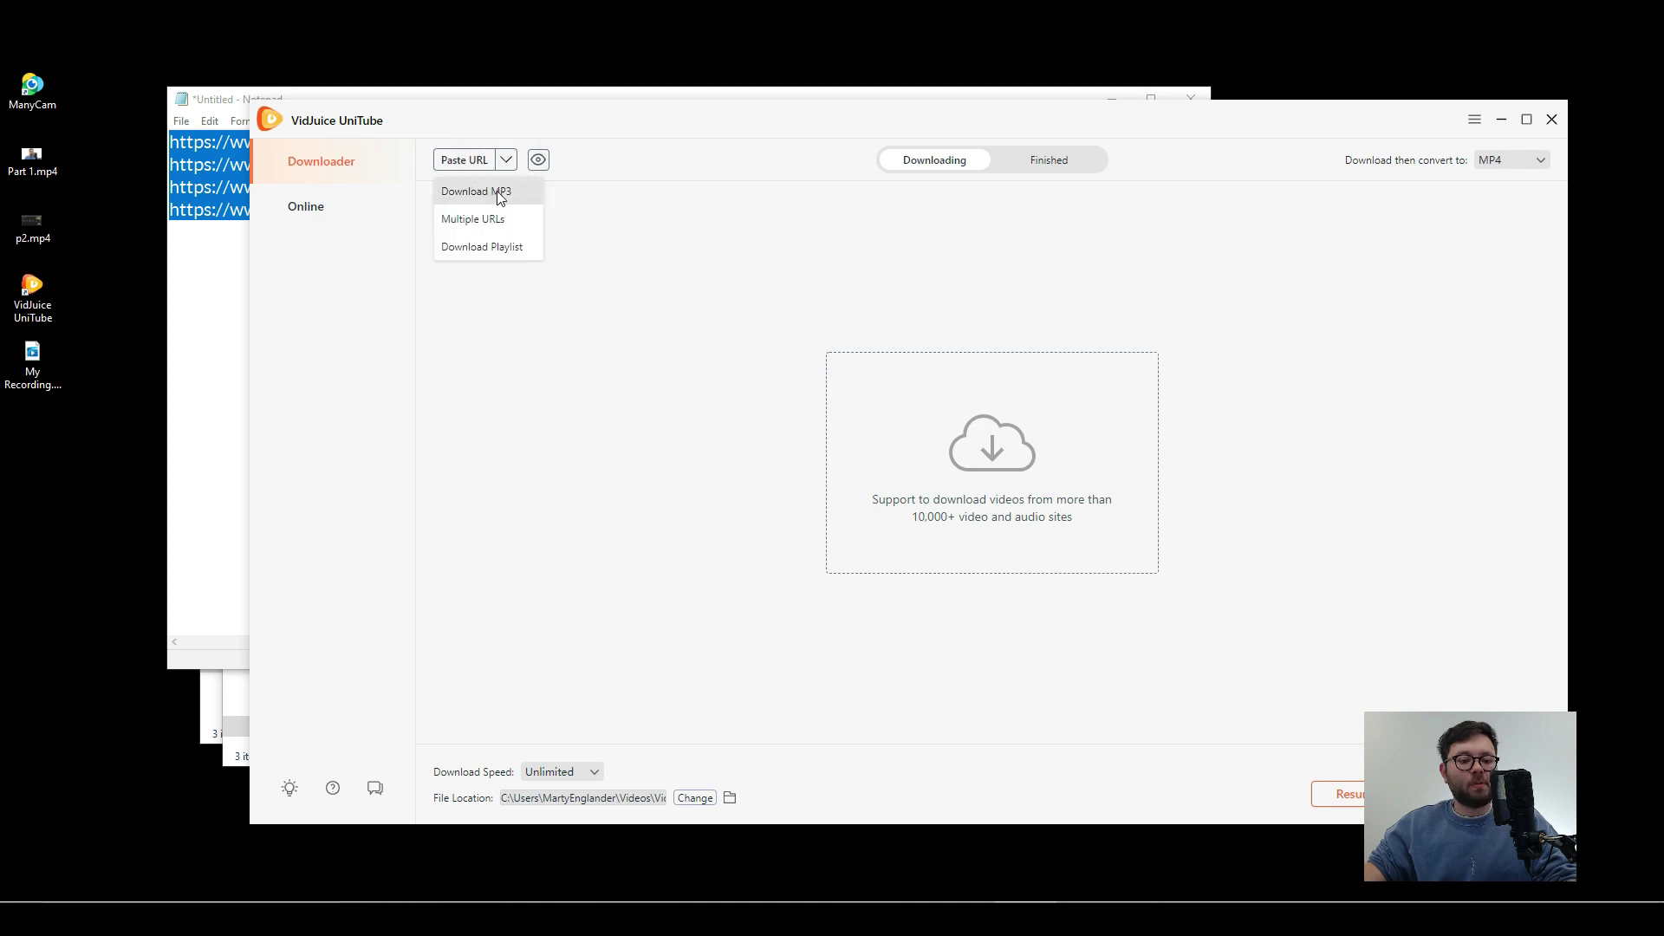
pyautogui.click(495, 218)
pyautogui.click(851, 397)
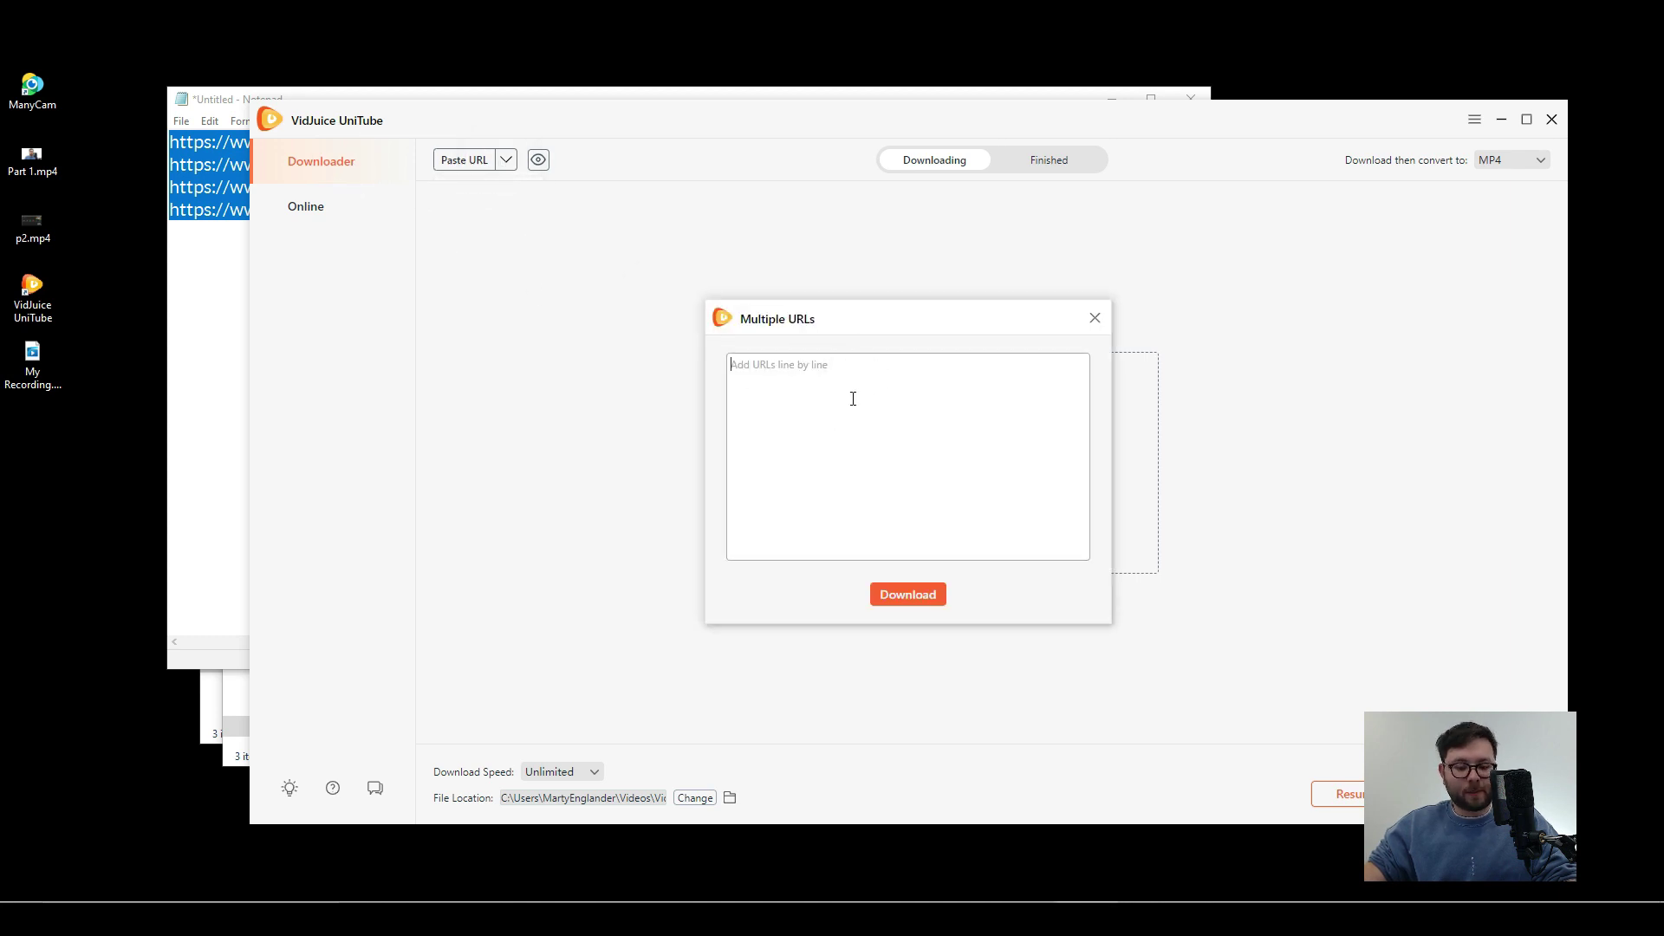
pyautogui.hotkey('ctrl', 'v')
pyautogui.click(907, 595)
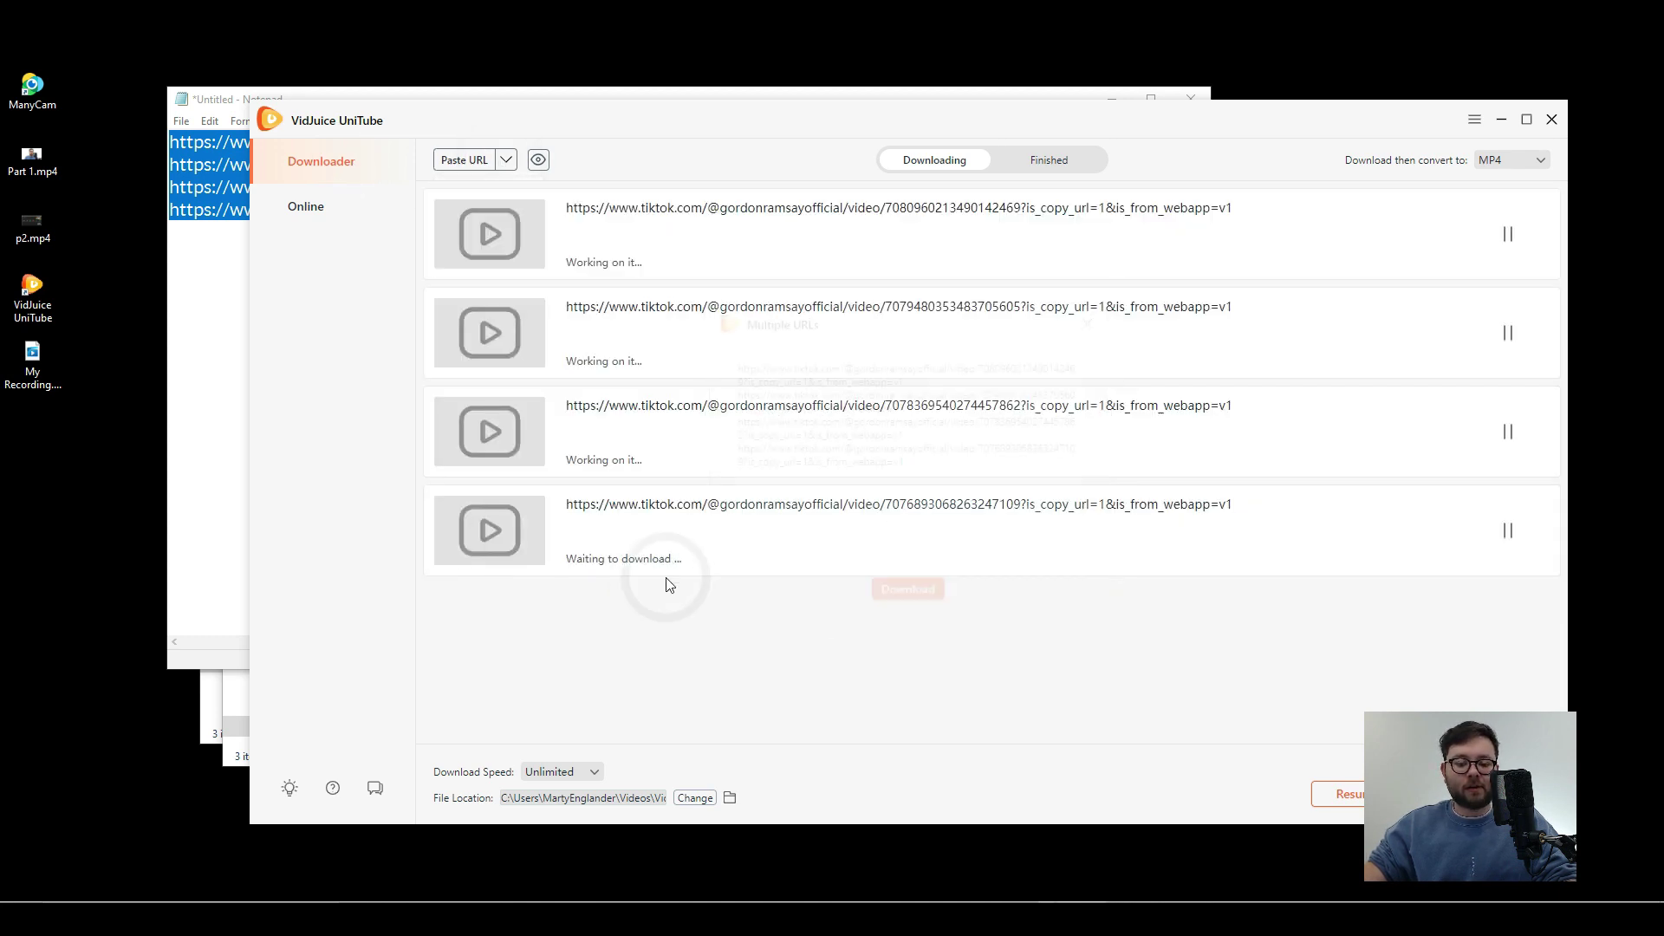
pyautogui.click(590, 781)
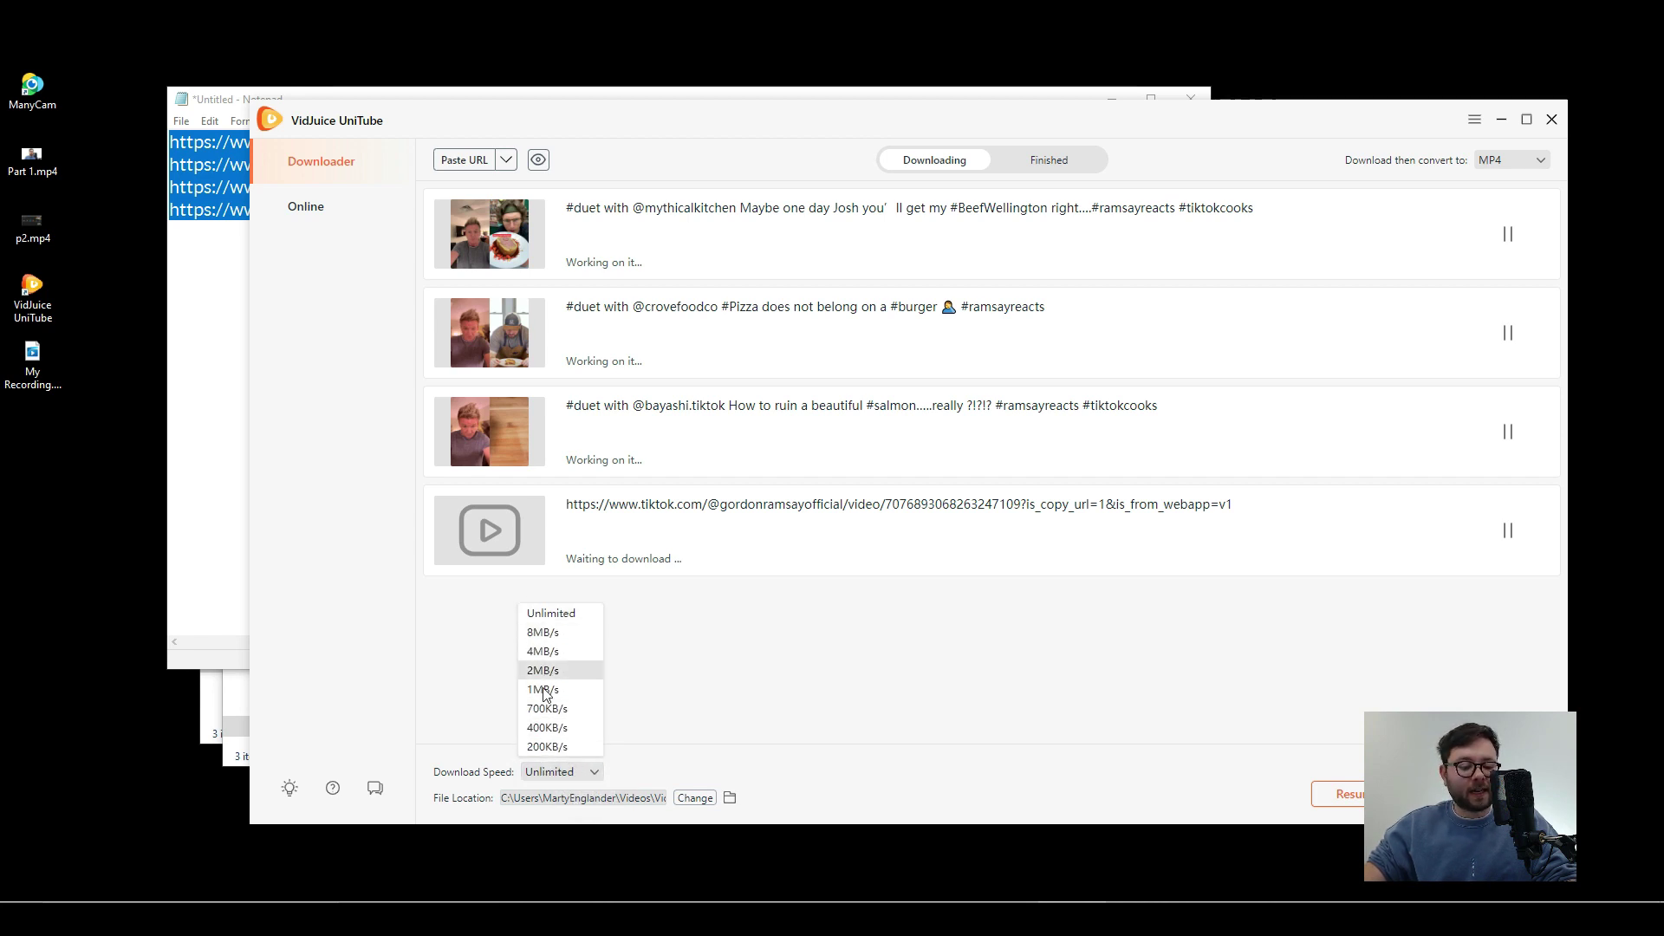
pyautogui.click(726, 791)
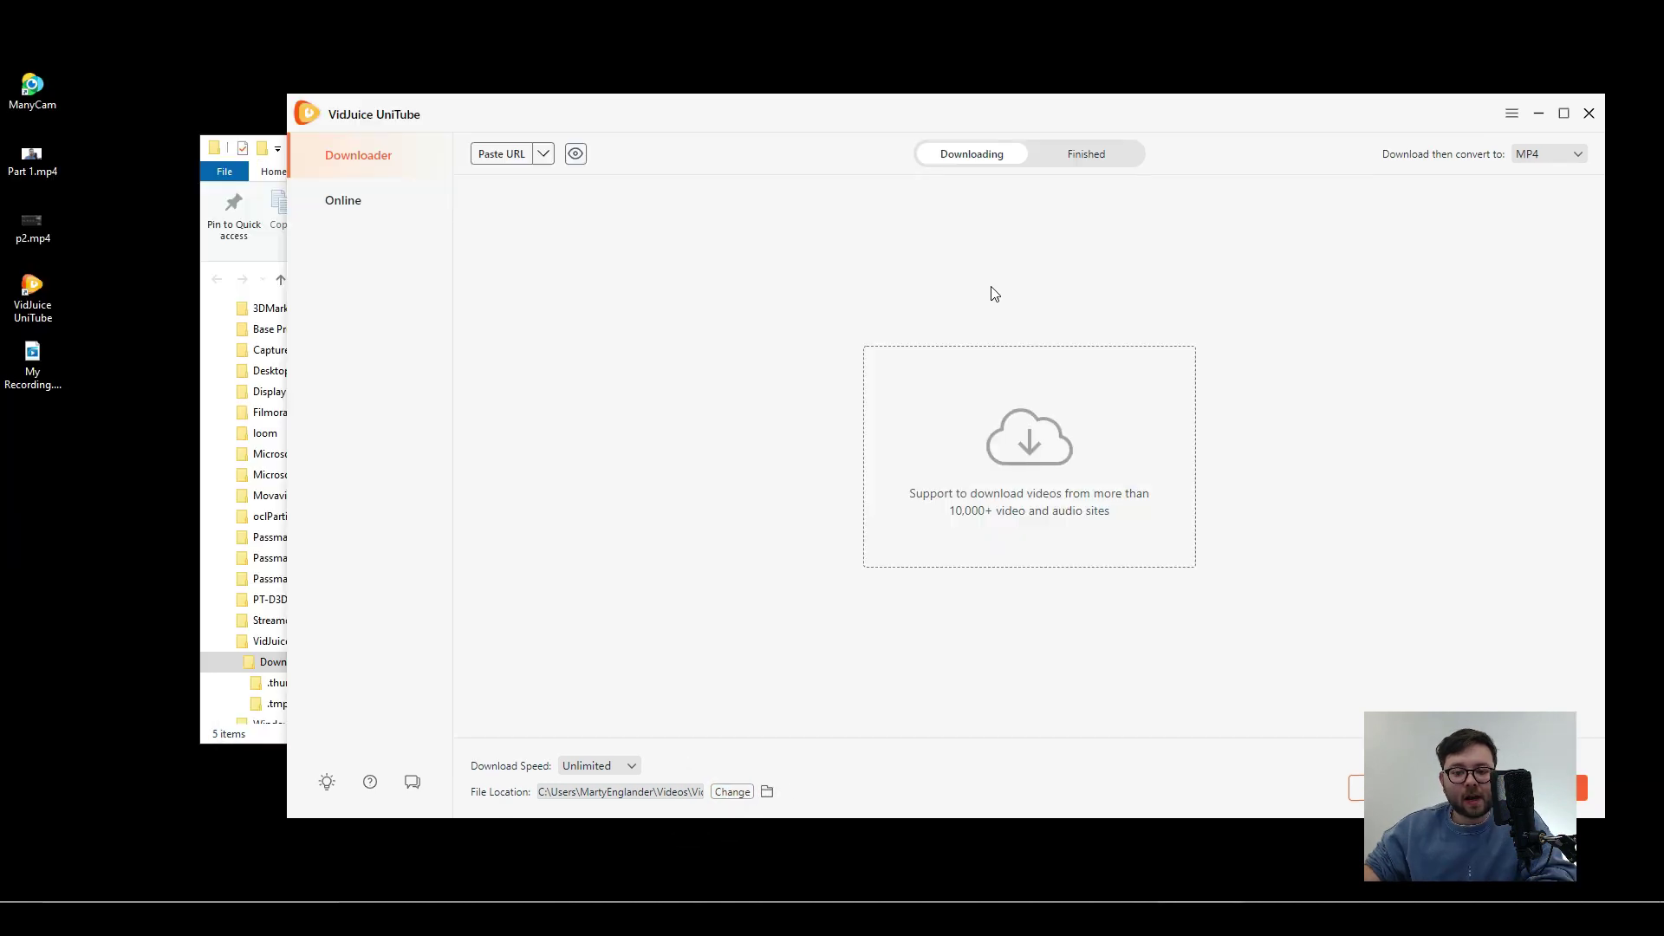
# - Check the finished TikTok downloads, then queue Dua Lipa's 'New Rules' video from YouTube
pyautogui.click(1115, 163)
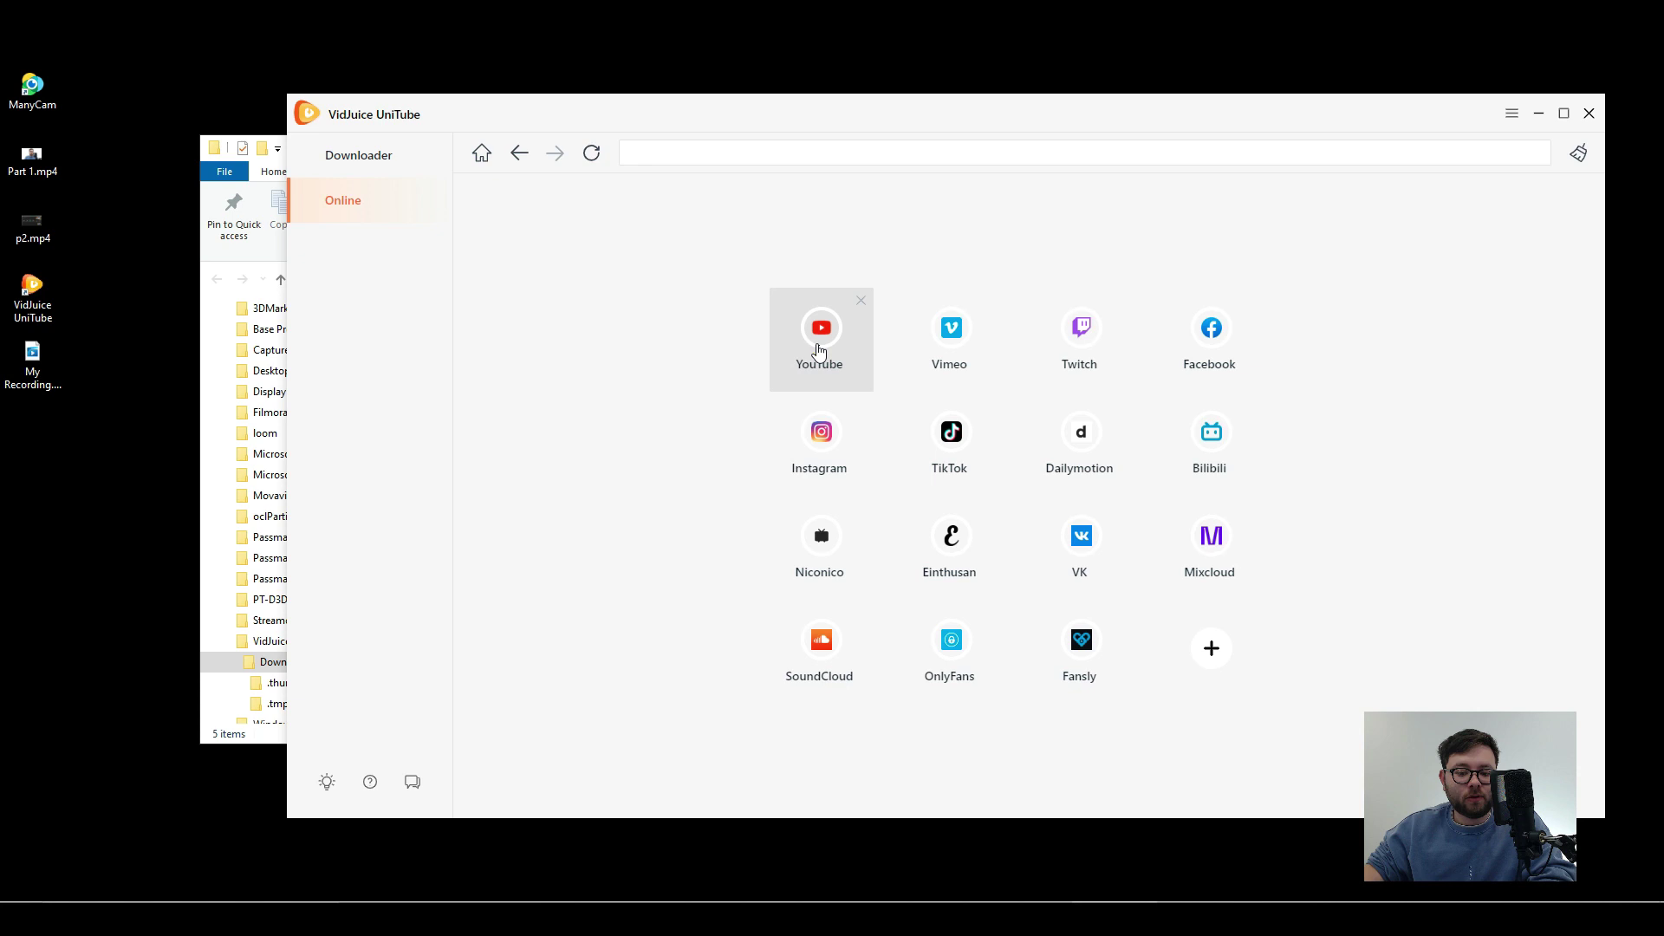
pyautogui.click(825, 334)
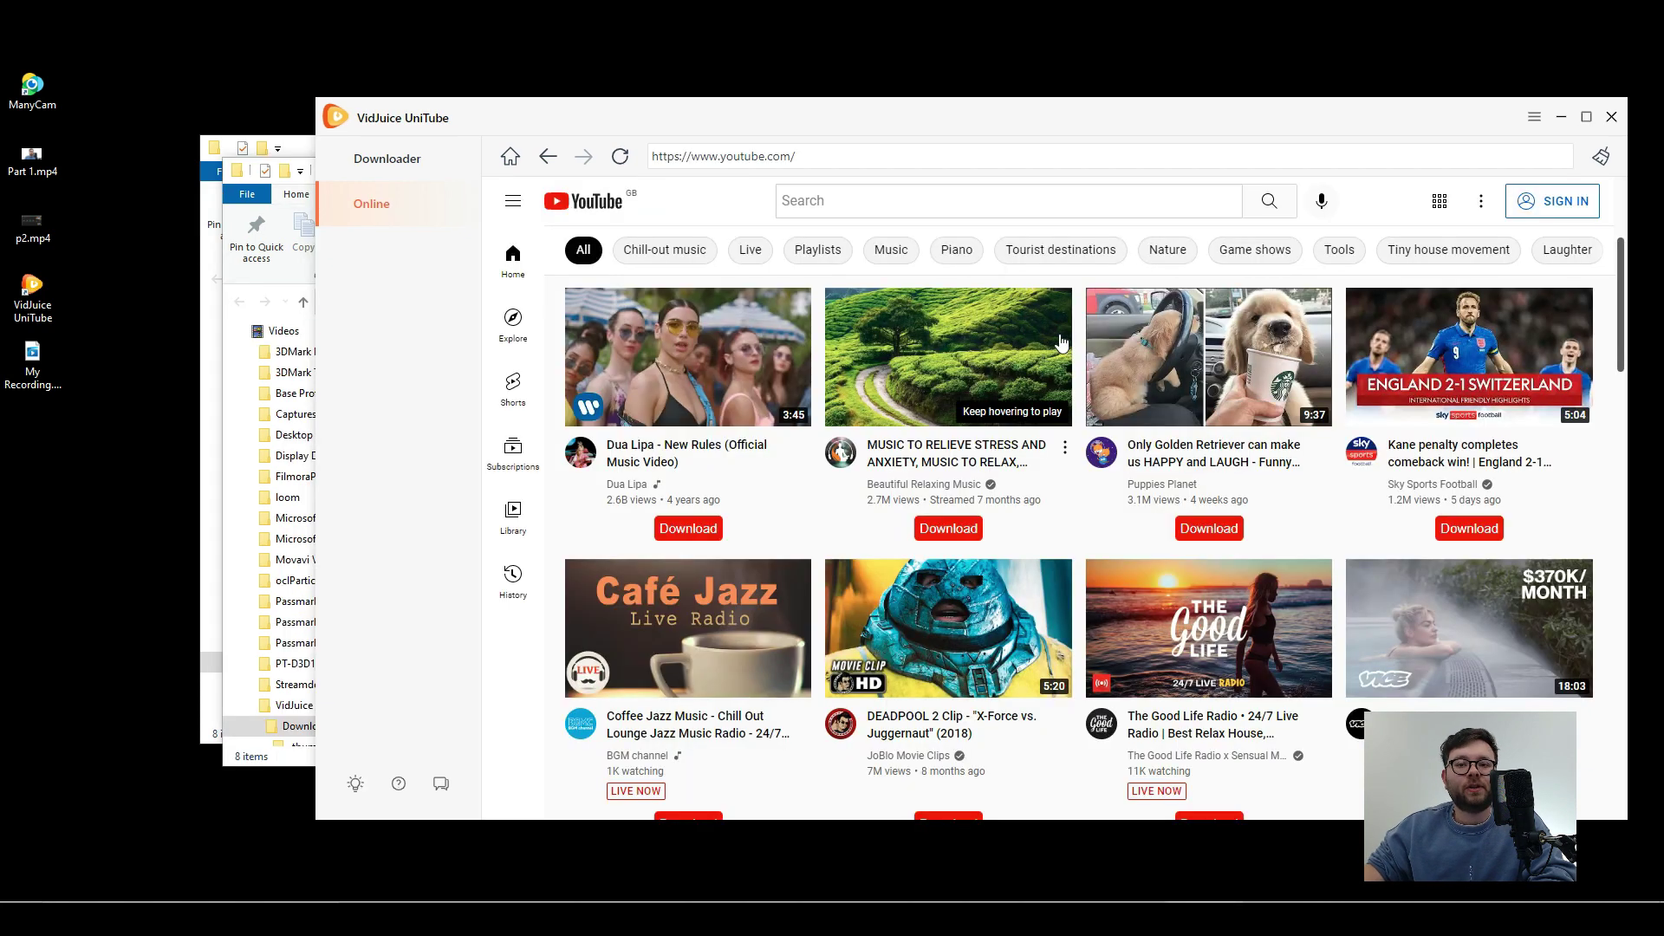
pyautogui.scroll(-1, 1048, 492)
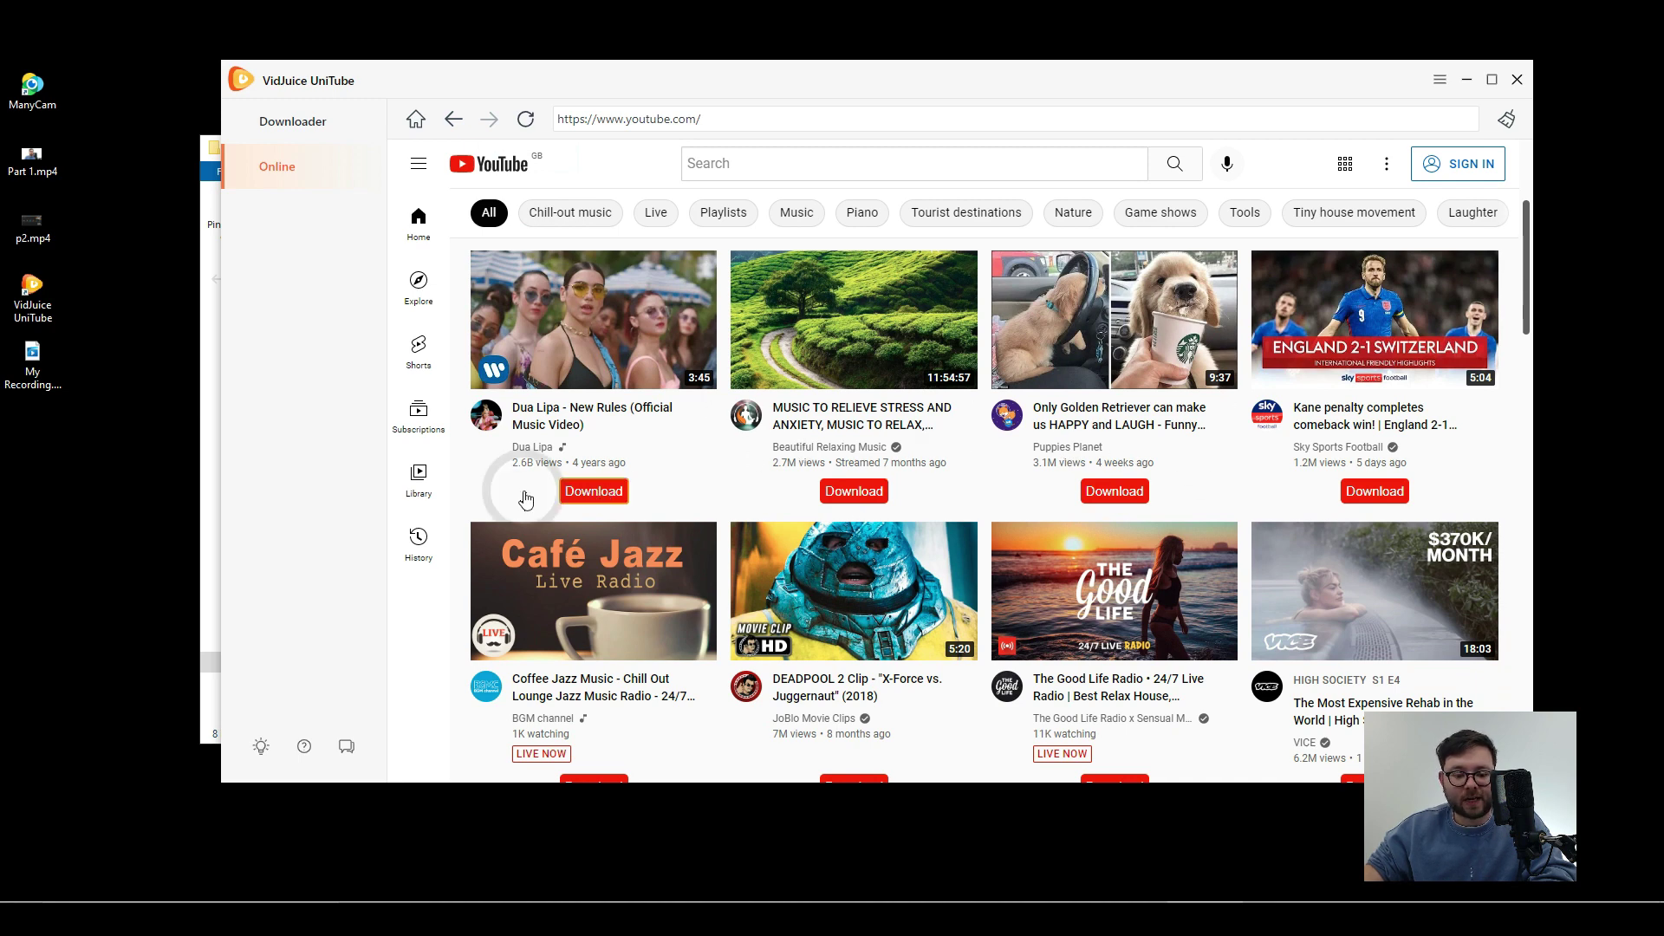
pyautogui.click(336, 130)
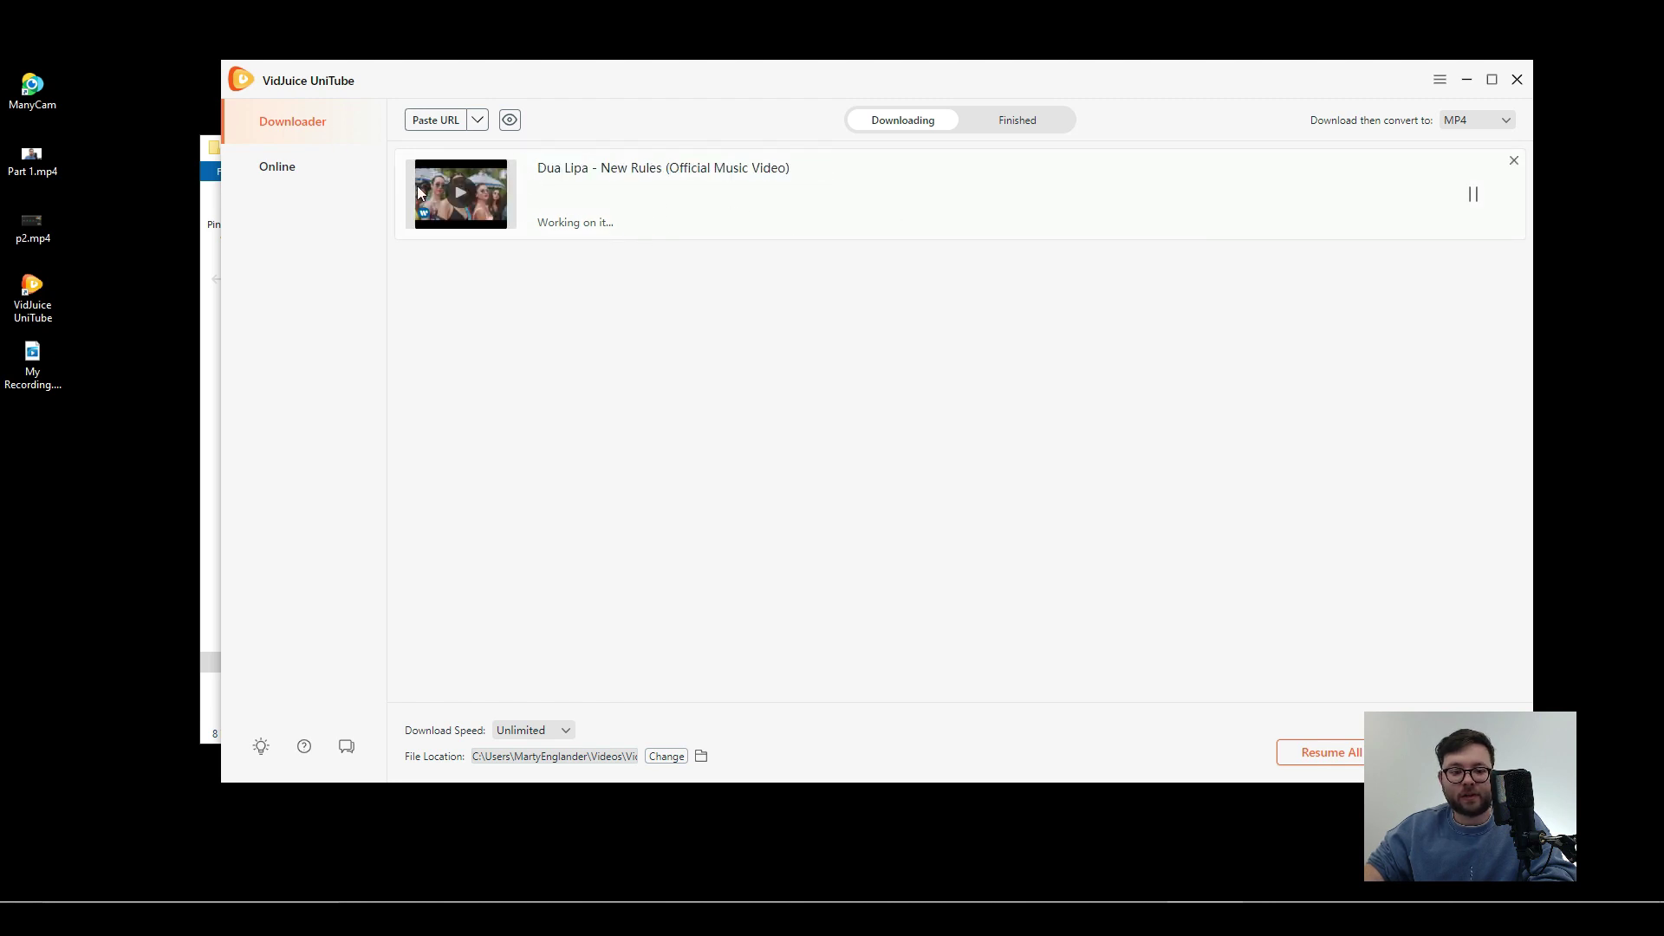
# - Trim the New Rules video to start at 00:19 and download the 00:19–00:34 cut
pyautogui.click(368, 178)
pyautogui.click(593, 417)
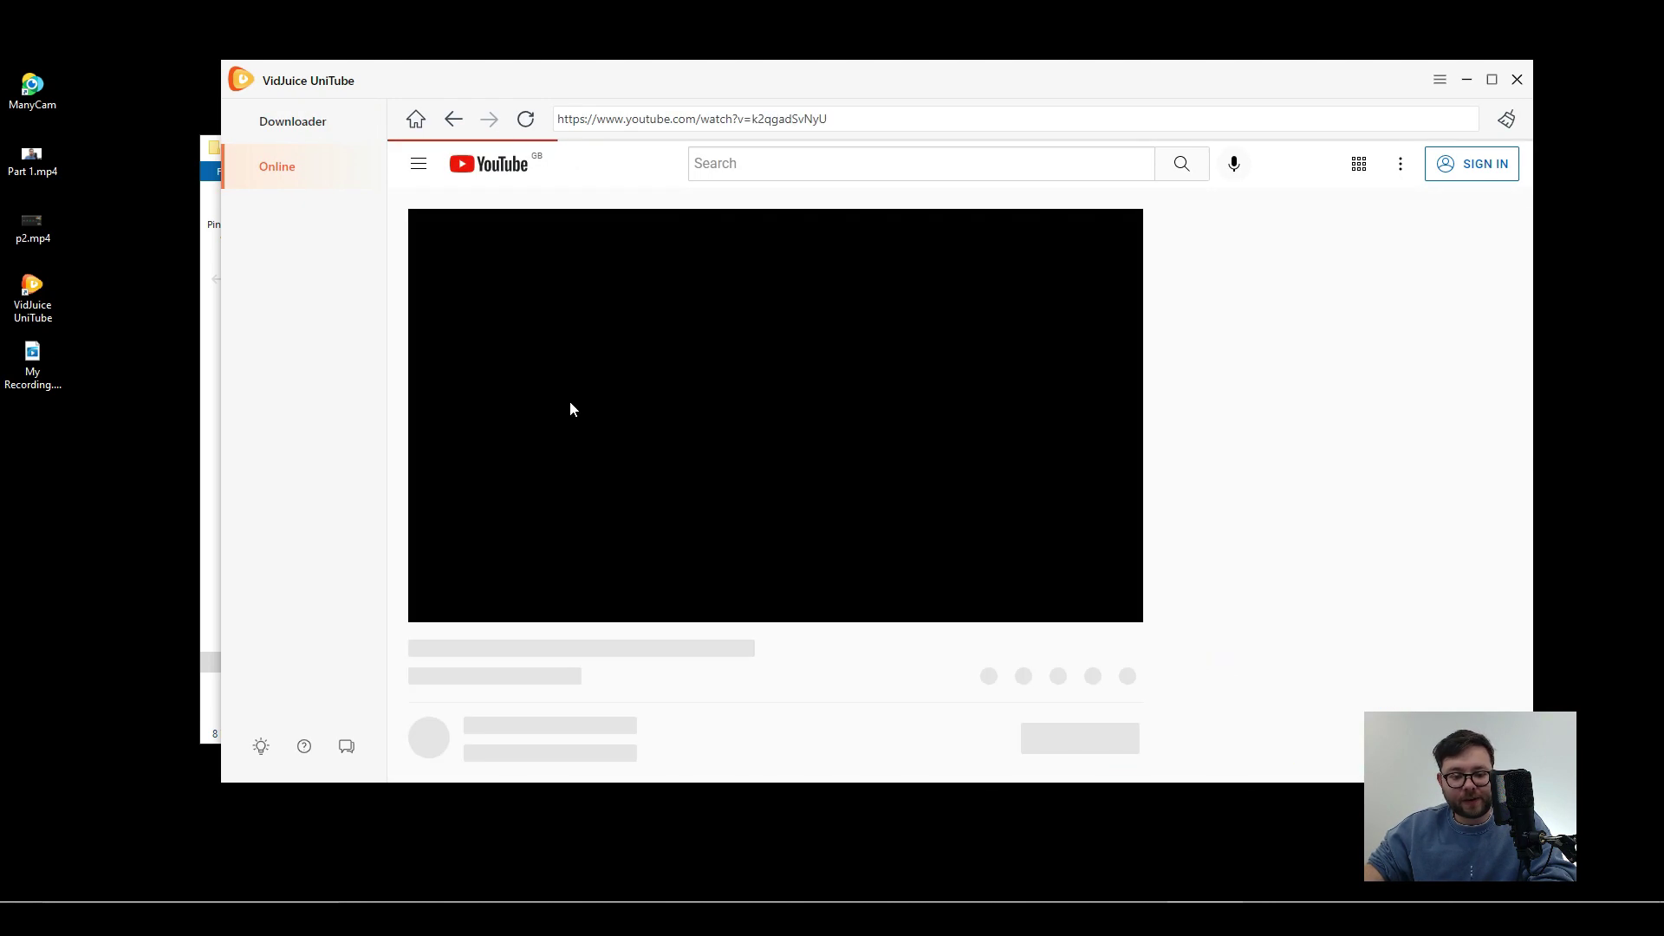
pyautogui.click(439, 604)
pyautogui.scroll(-1, 430, 552)
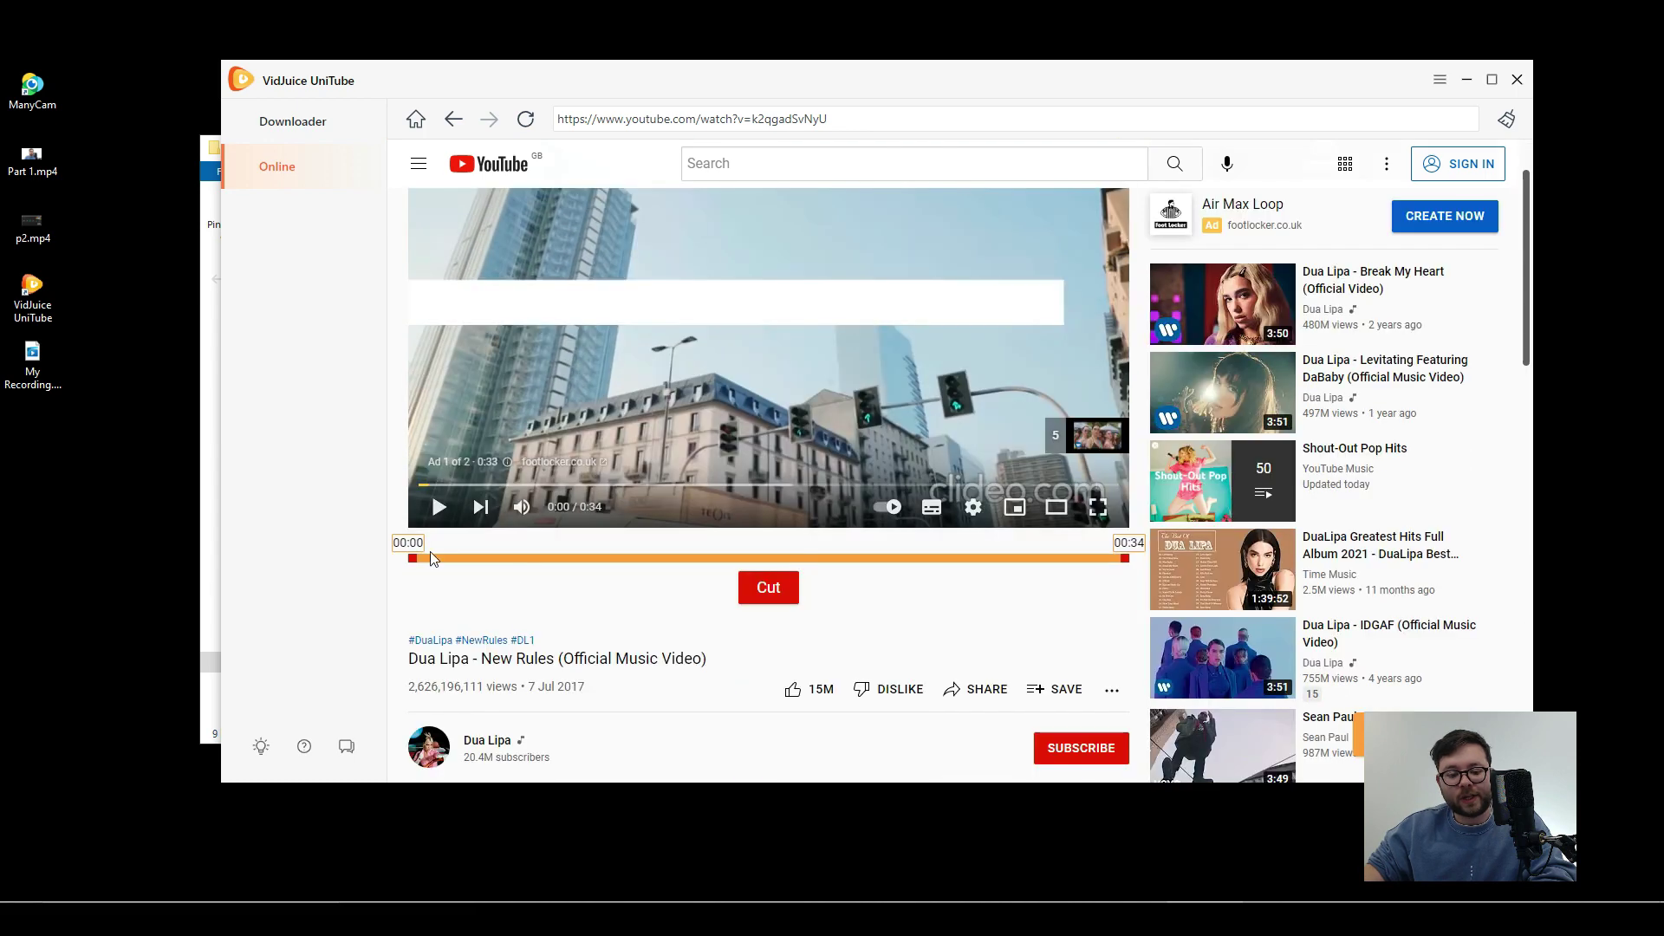
pyautogui.moveTo(414, 567); pyautogui.dragTo(817, 570)
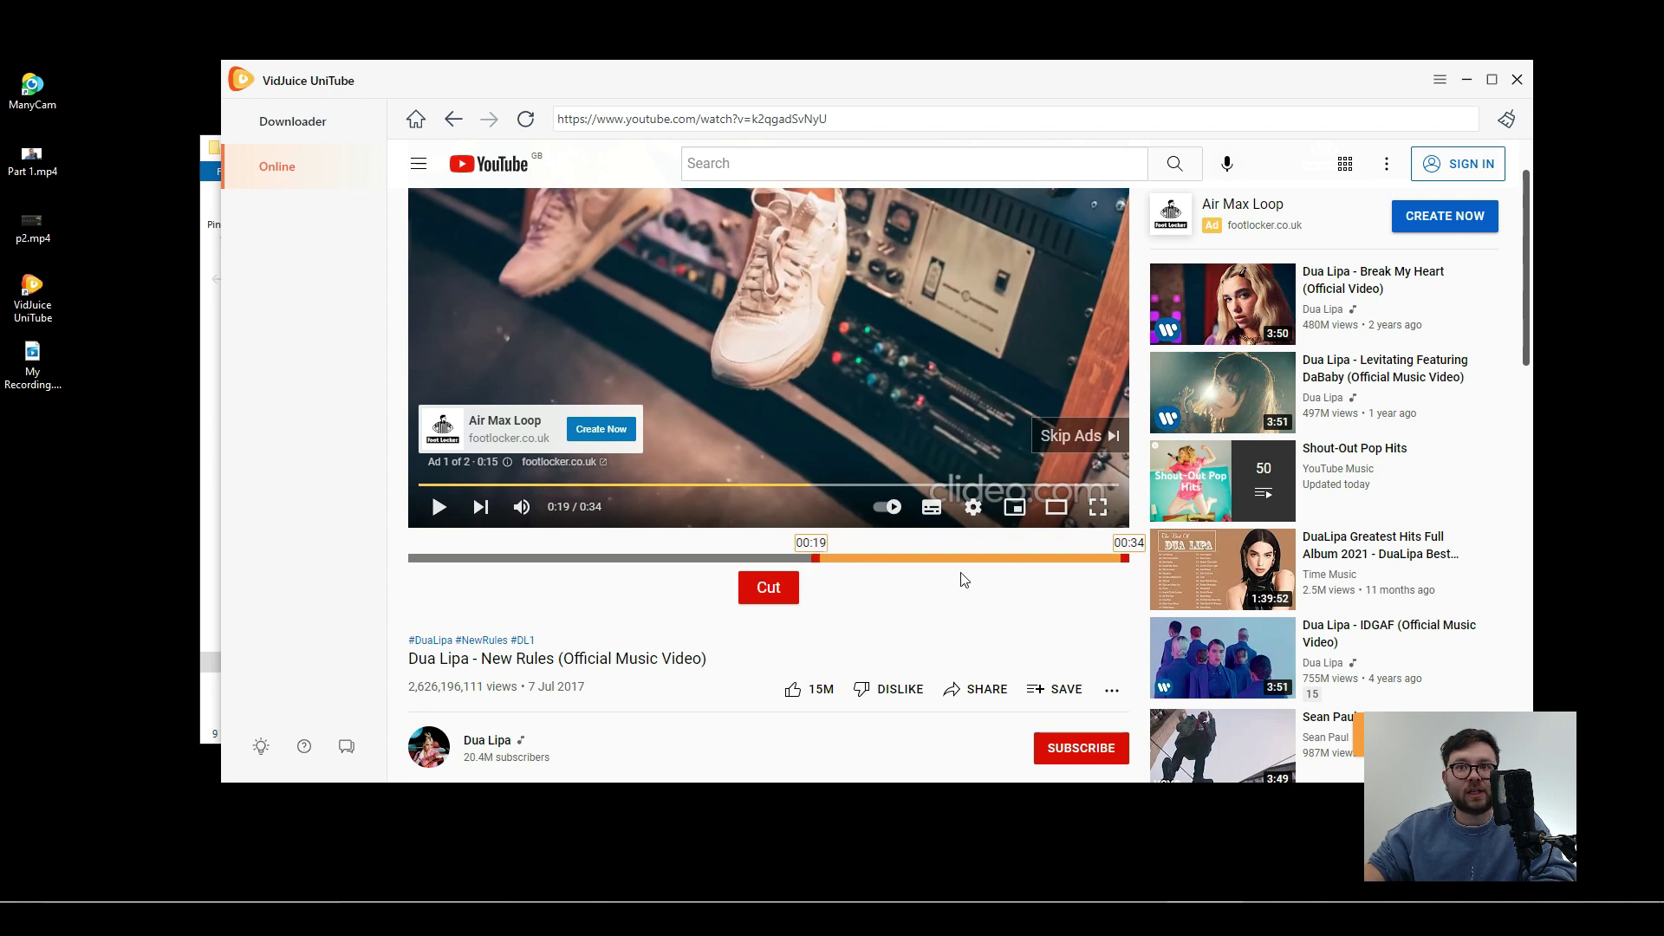
pyautogui.click(769, 589)
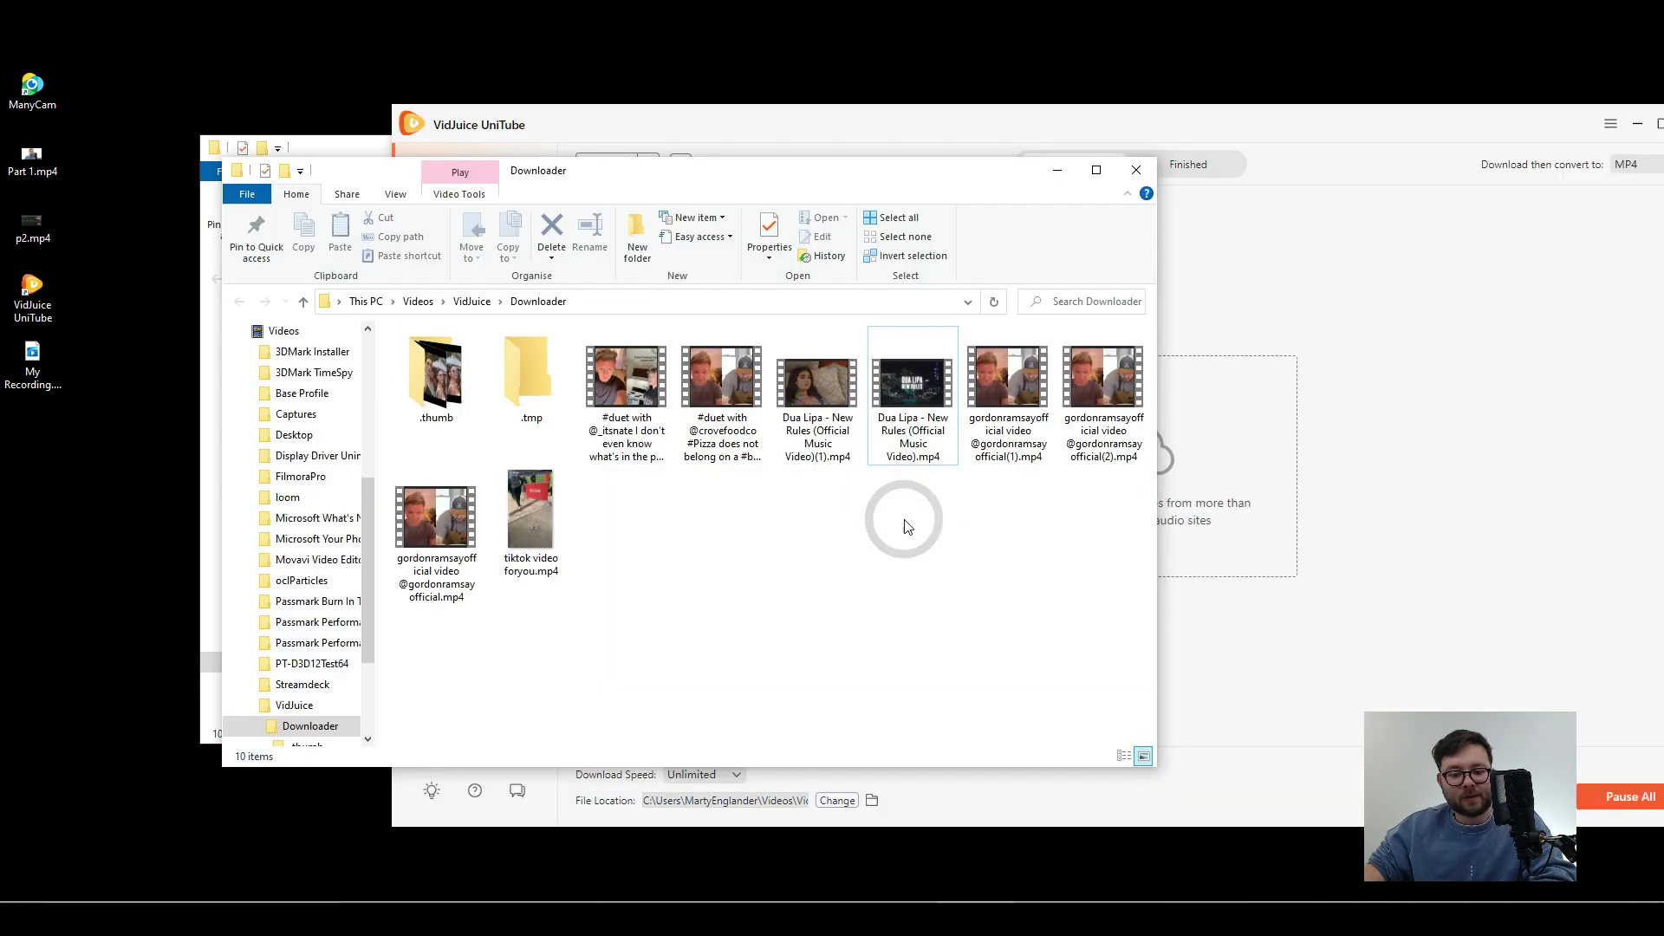
pyautogui.moveTo(926, 514); pyautogui.dragTo(809, 350)
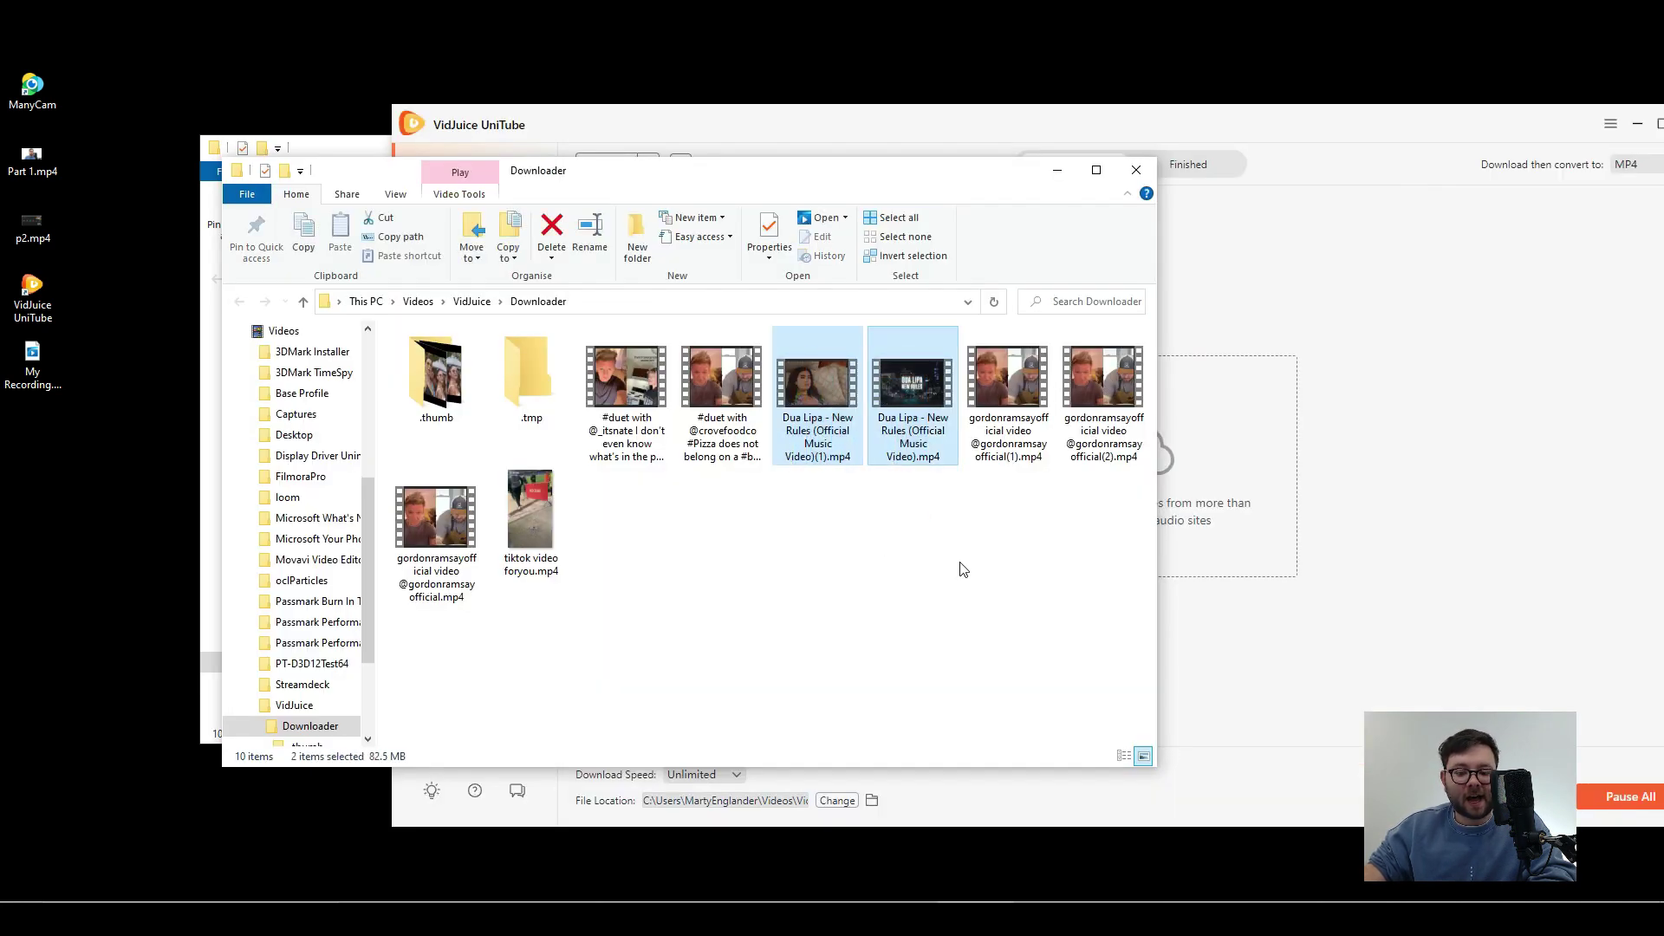
# - Play the full New Rules MP4, skip ahead, then check the trimmed (1) clip
pyautogui.click(957, 564)
pyautogui.doubleClick(911, 407)
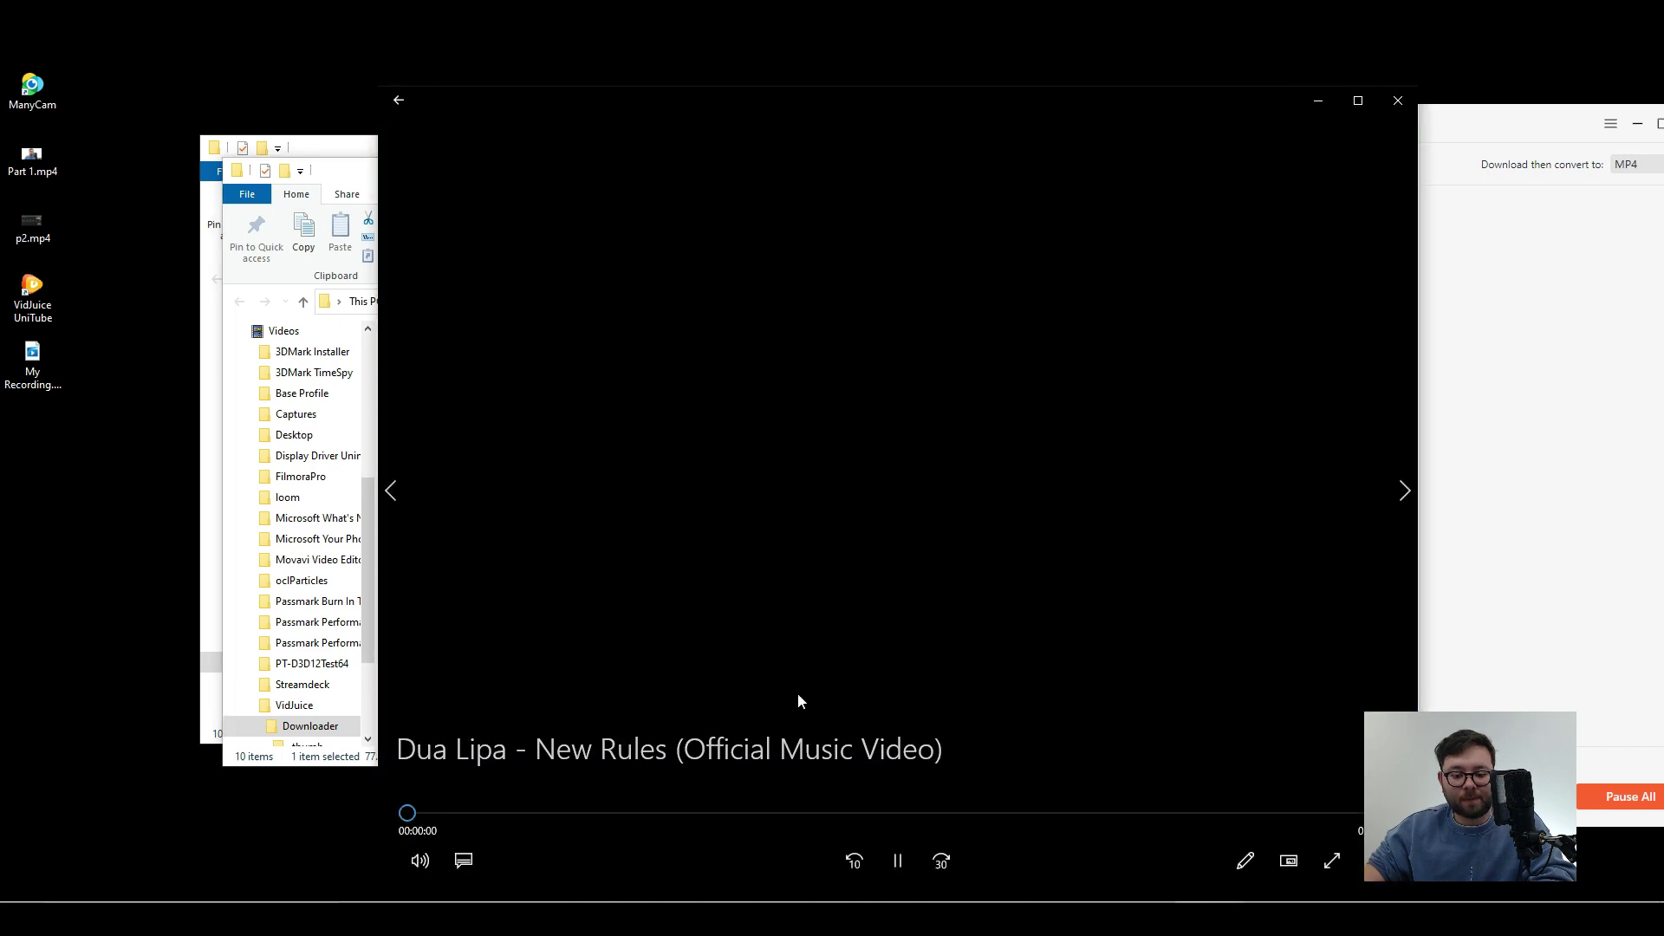
pyautogui.click(898, 862)
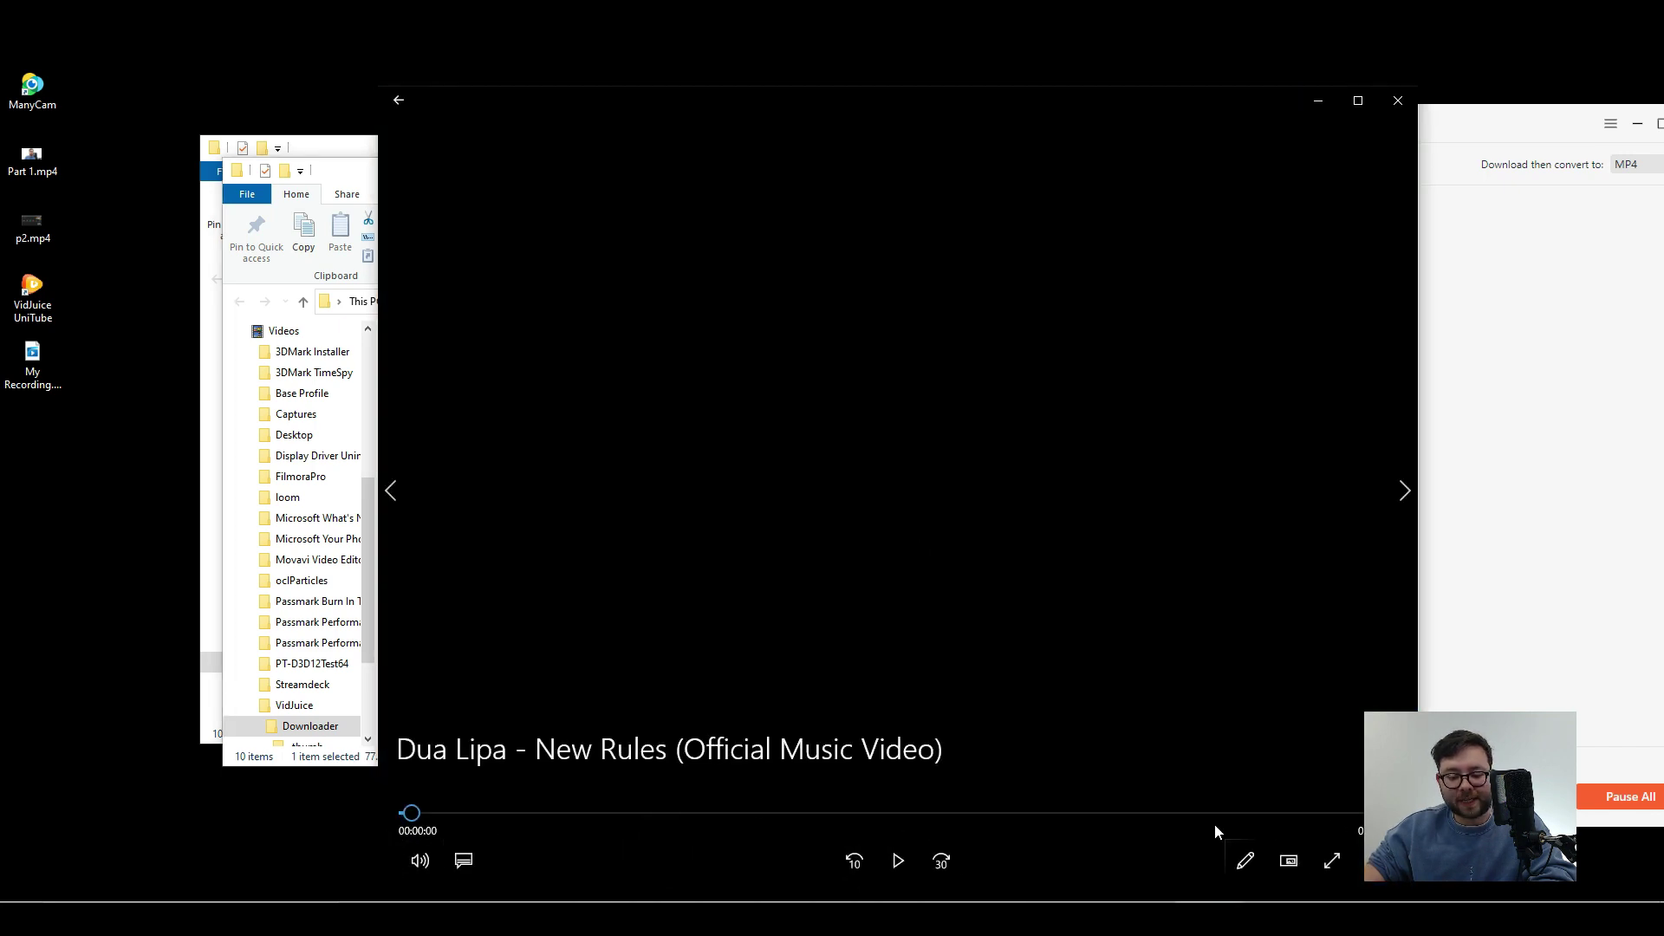
pyautogui.click(476, 815)
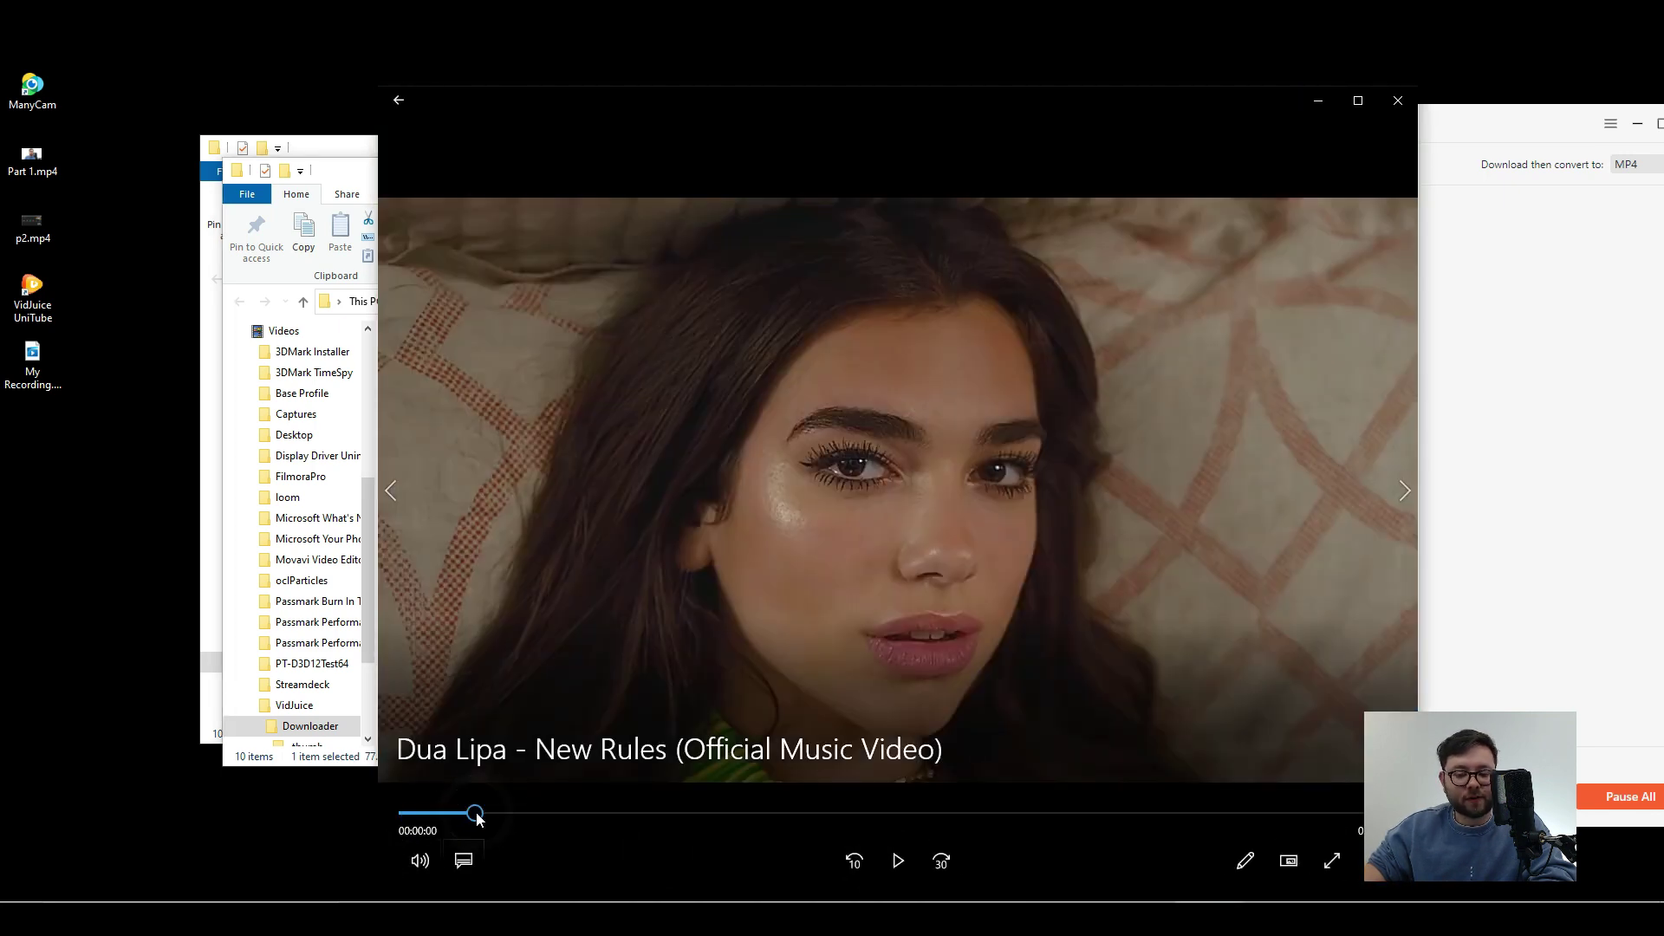
pyautogui.click(680, 813)
pyautogui.click(1397, 100)
pyautogui.click(818, 420)
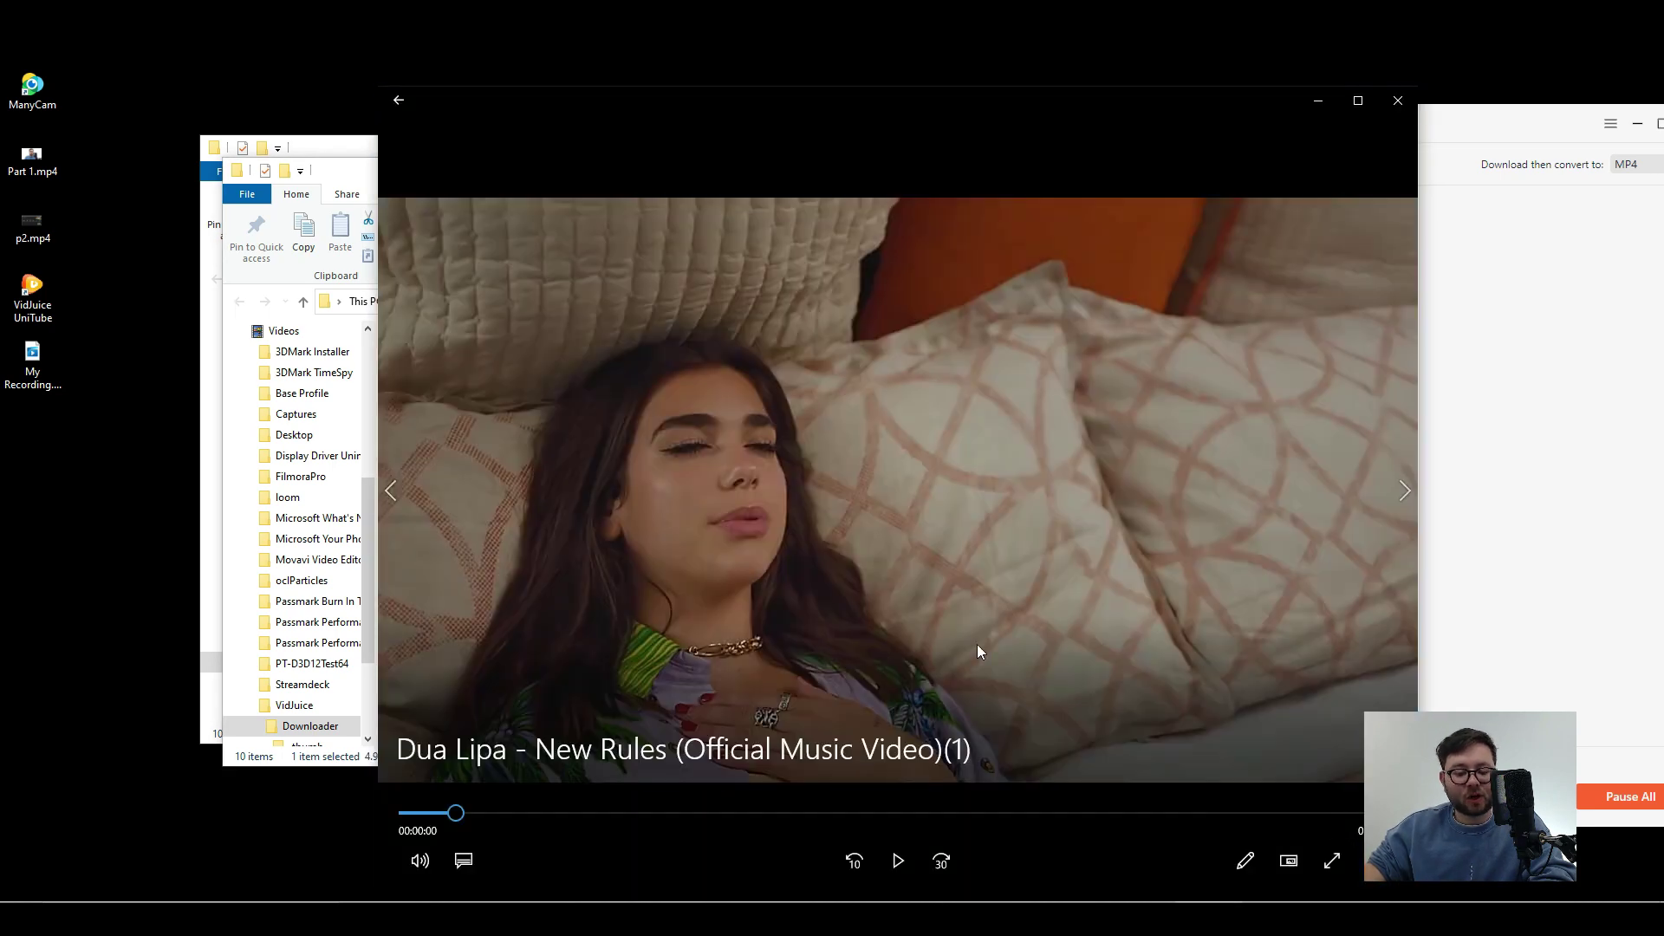
# - Close the player and copy the URL of the Don't Start Now Remixes playlist
pyautogui.click(1389, 101)
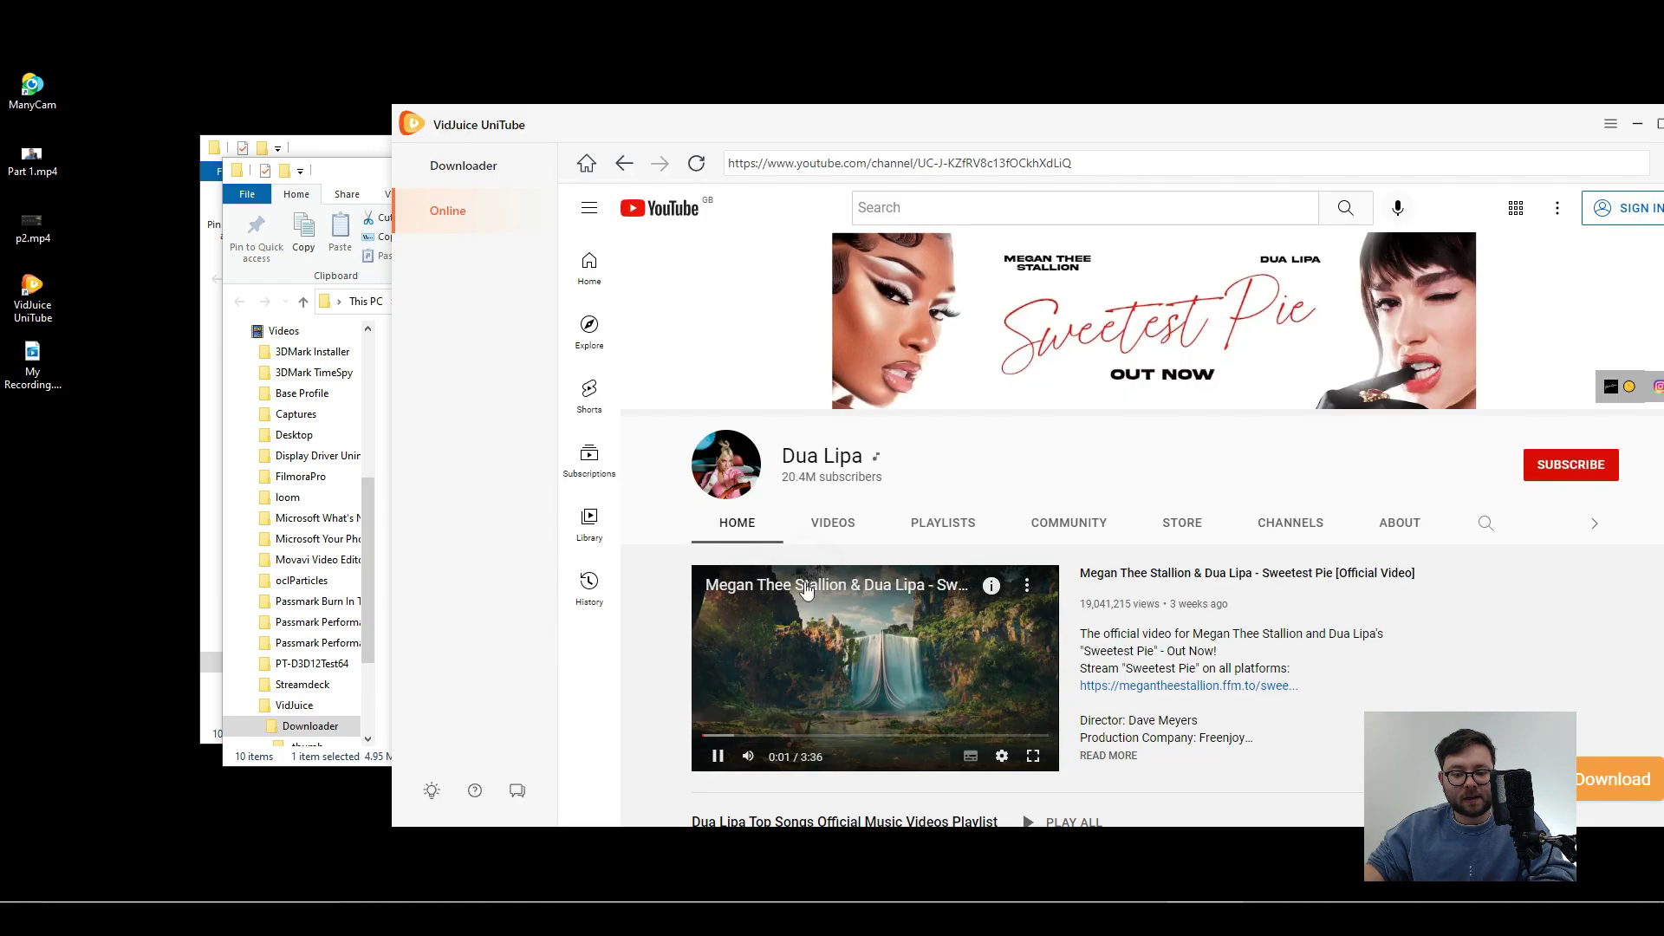
pyautogui.click(954, 525)
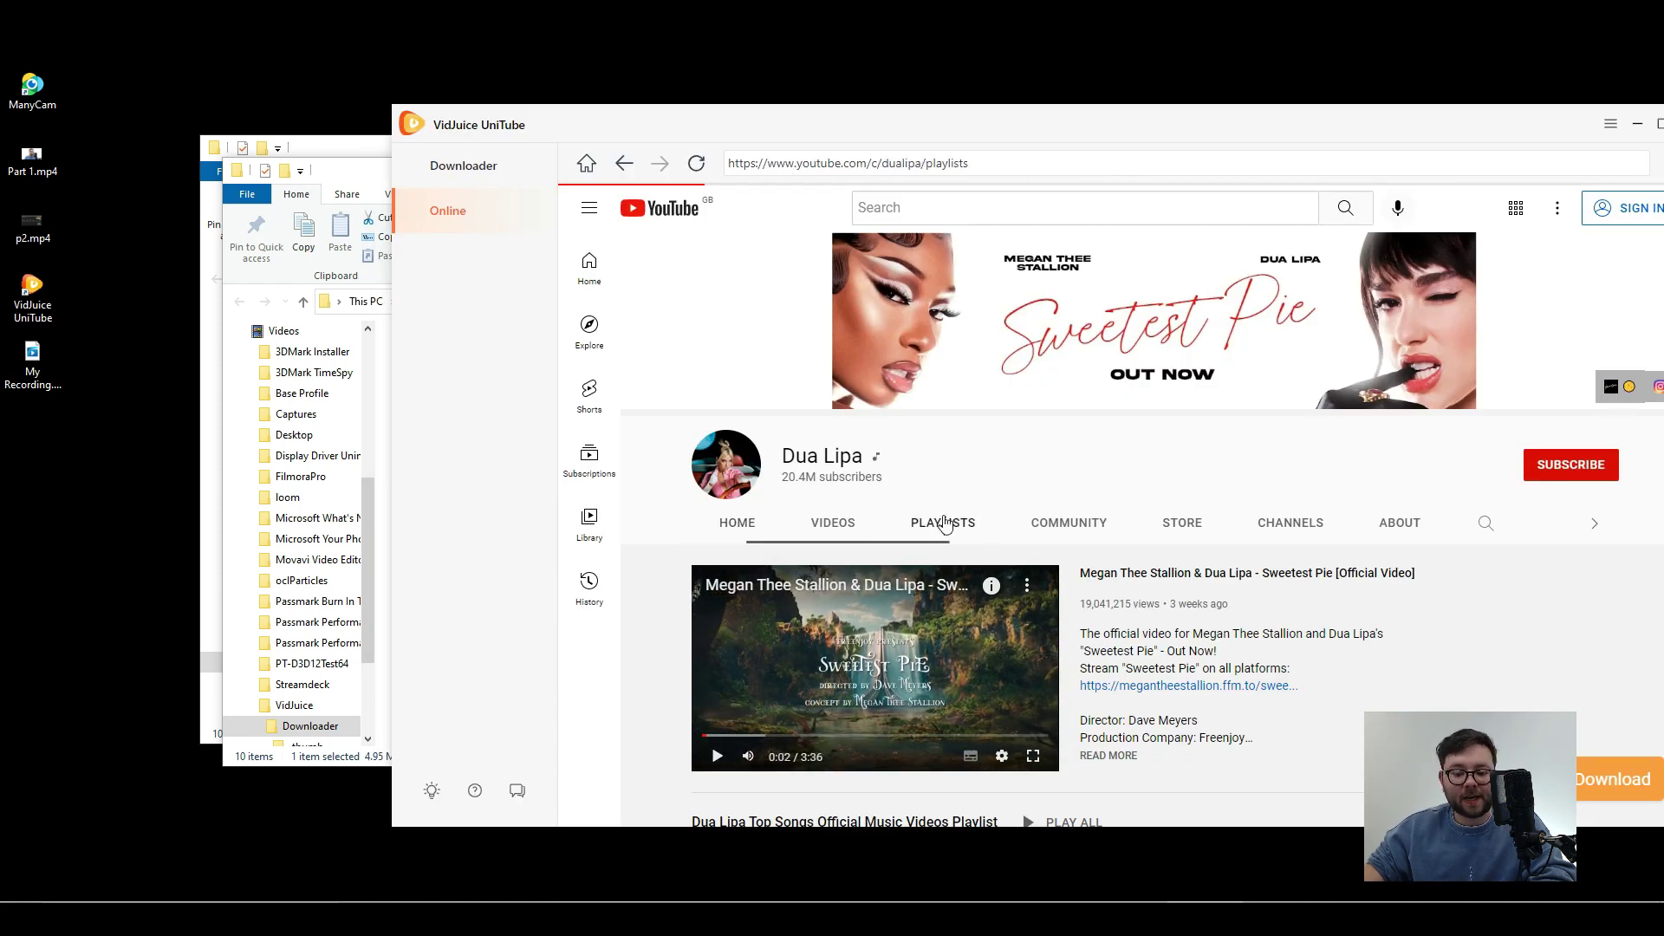
pyautogui.click(1323, 515)
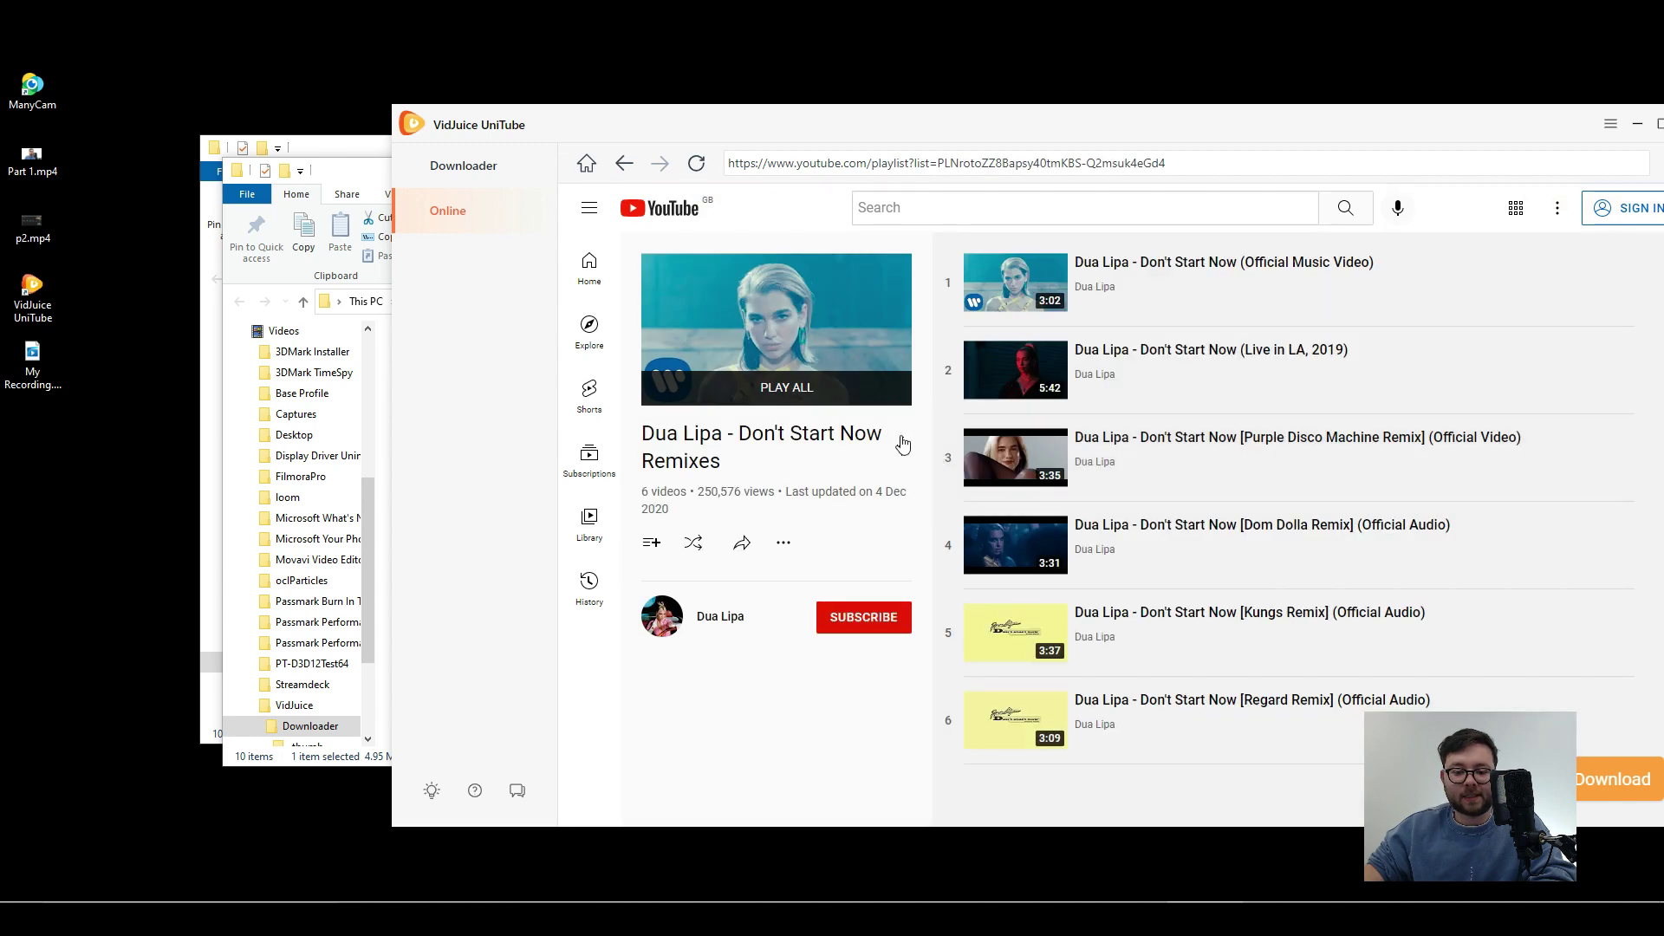
pyautogui.click(866, 164)
pyautogui.rightClick(868, 174)
pyautogui.click(888, 188)
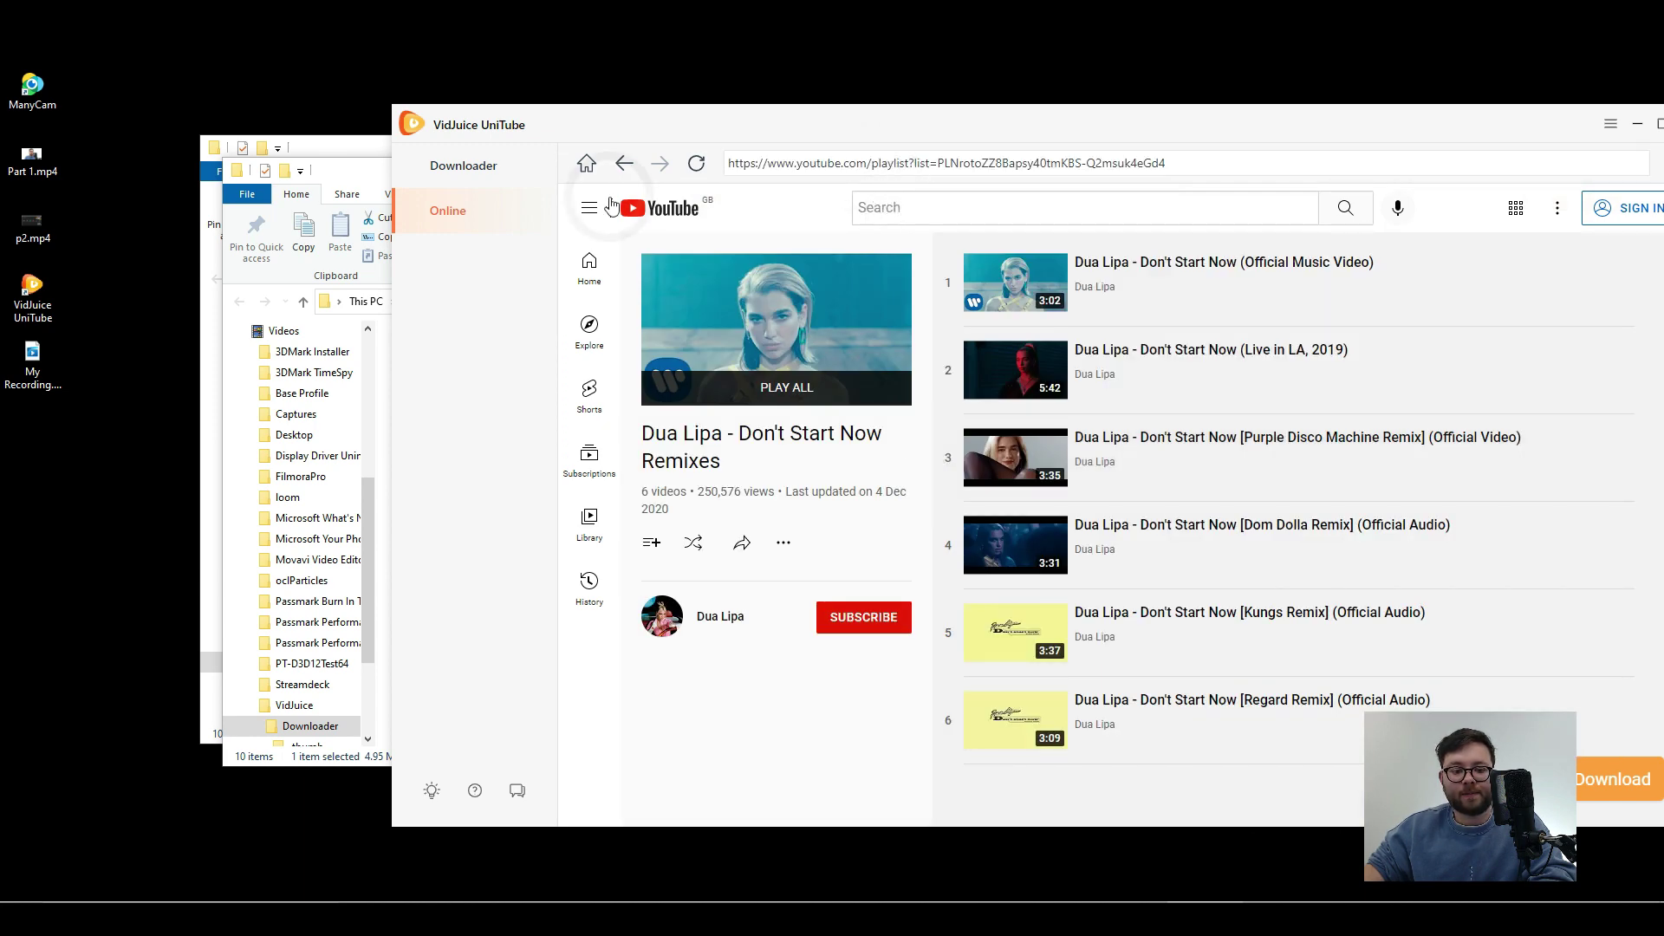
# - Download all six playlist videos as MP4, leaving serial numbers off the titles
pyautogui.click(482, 179)
pyautogui.click(649, 165)
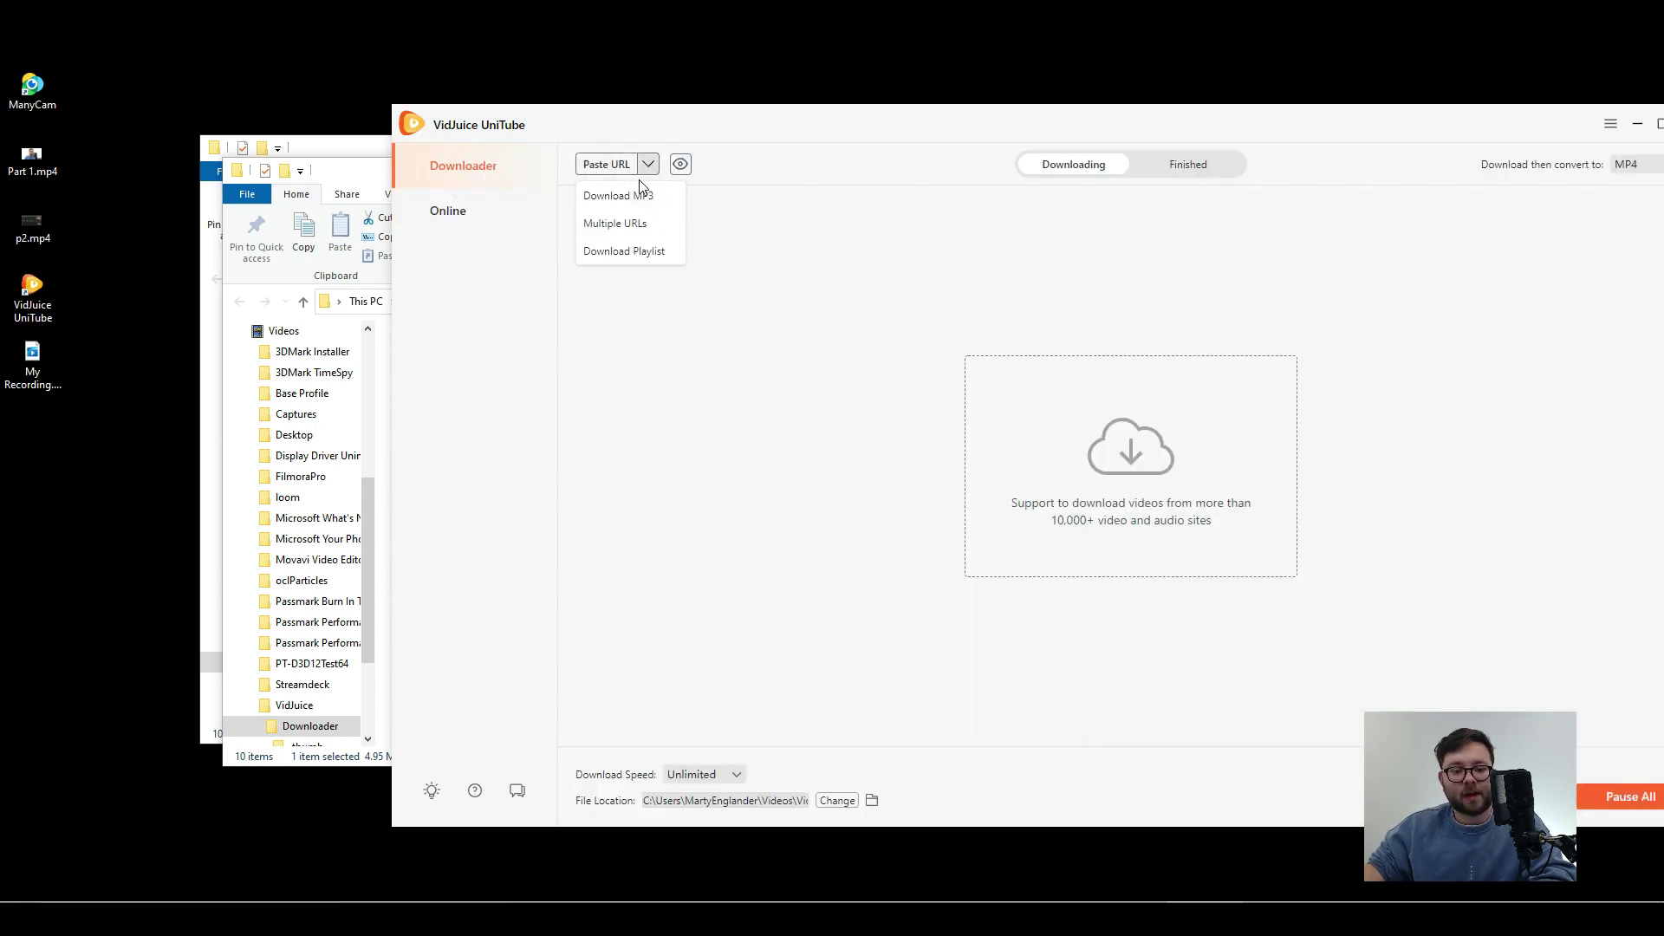
pyautogui.click(643, 253)
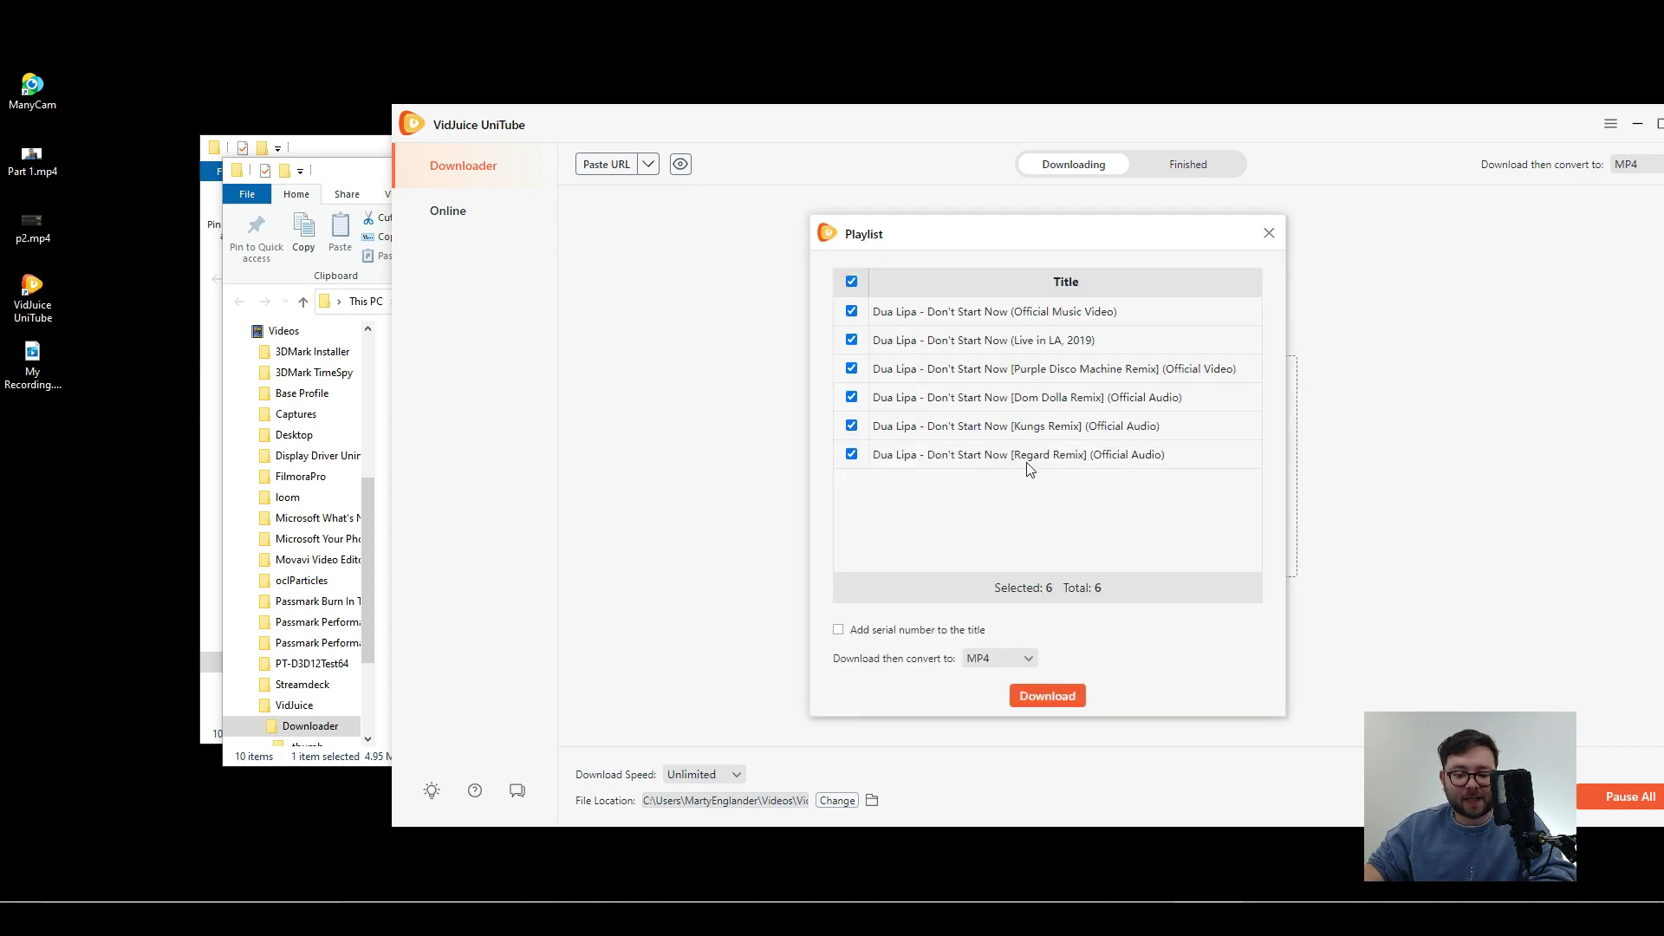
pyautogui.click(838, 632)
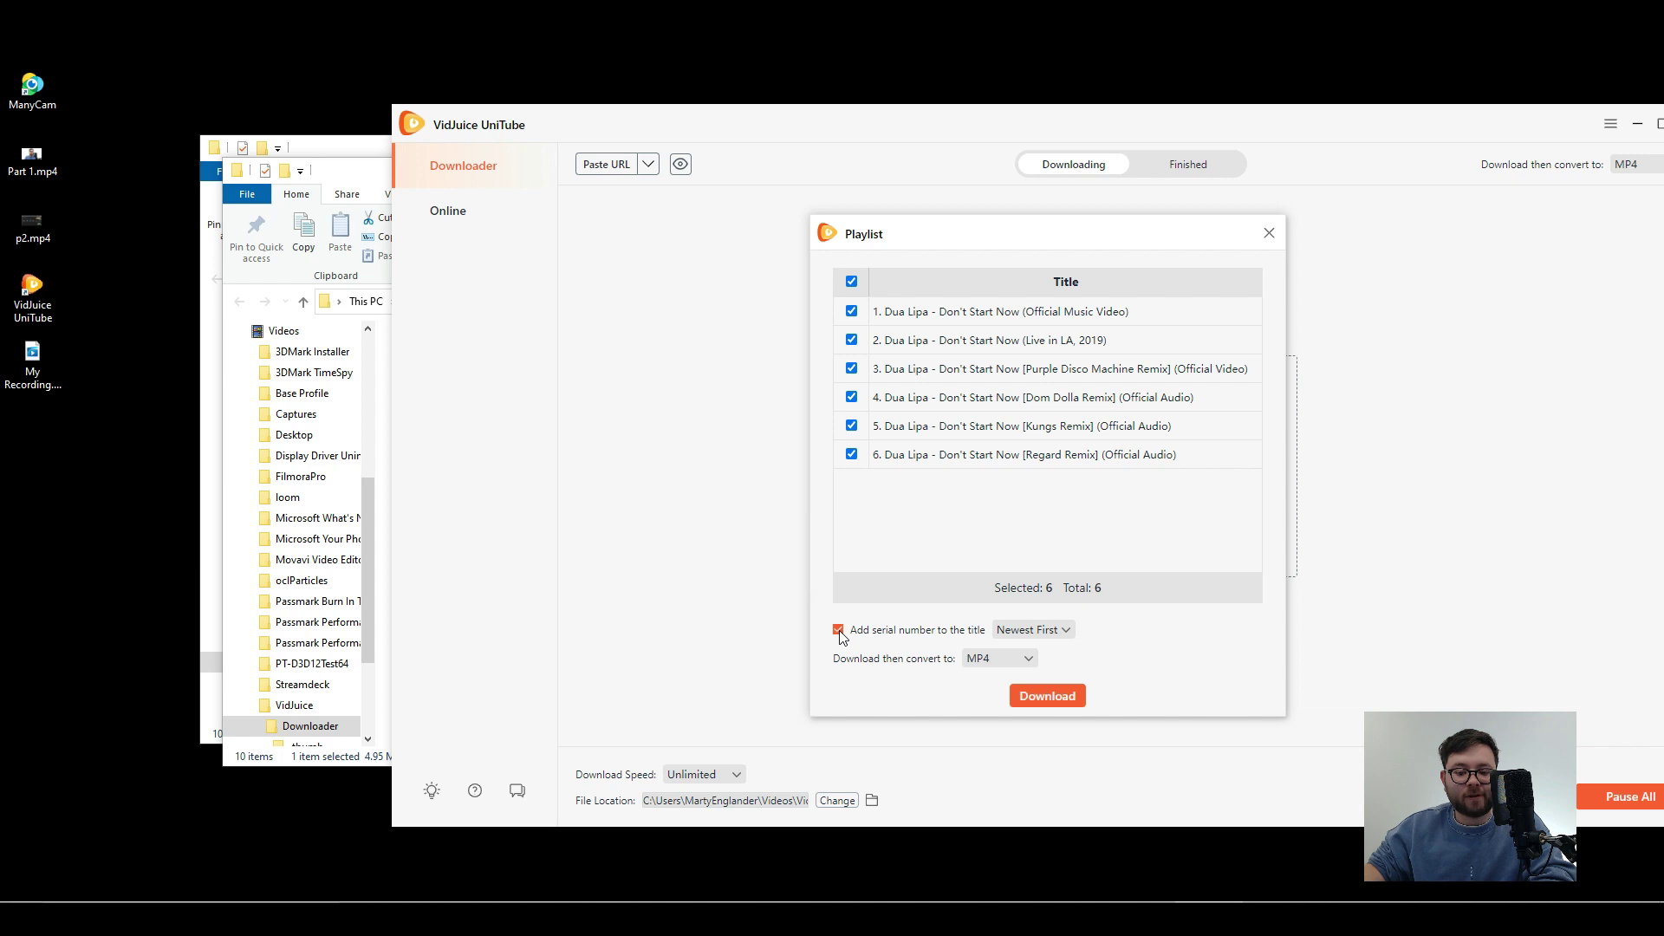
pyautogui.click(838, 631)
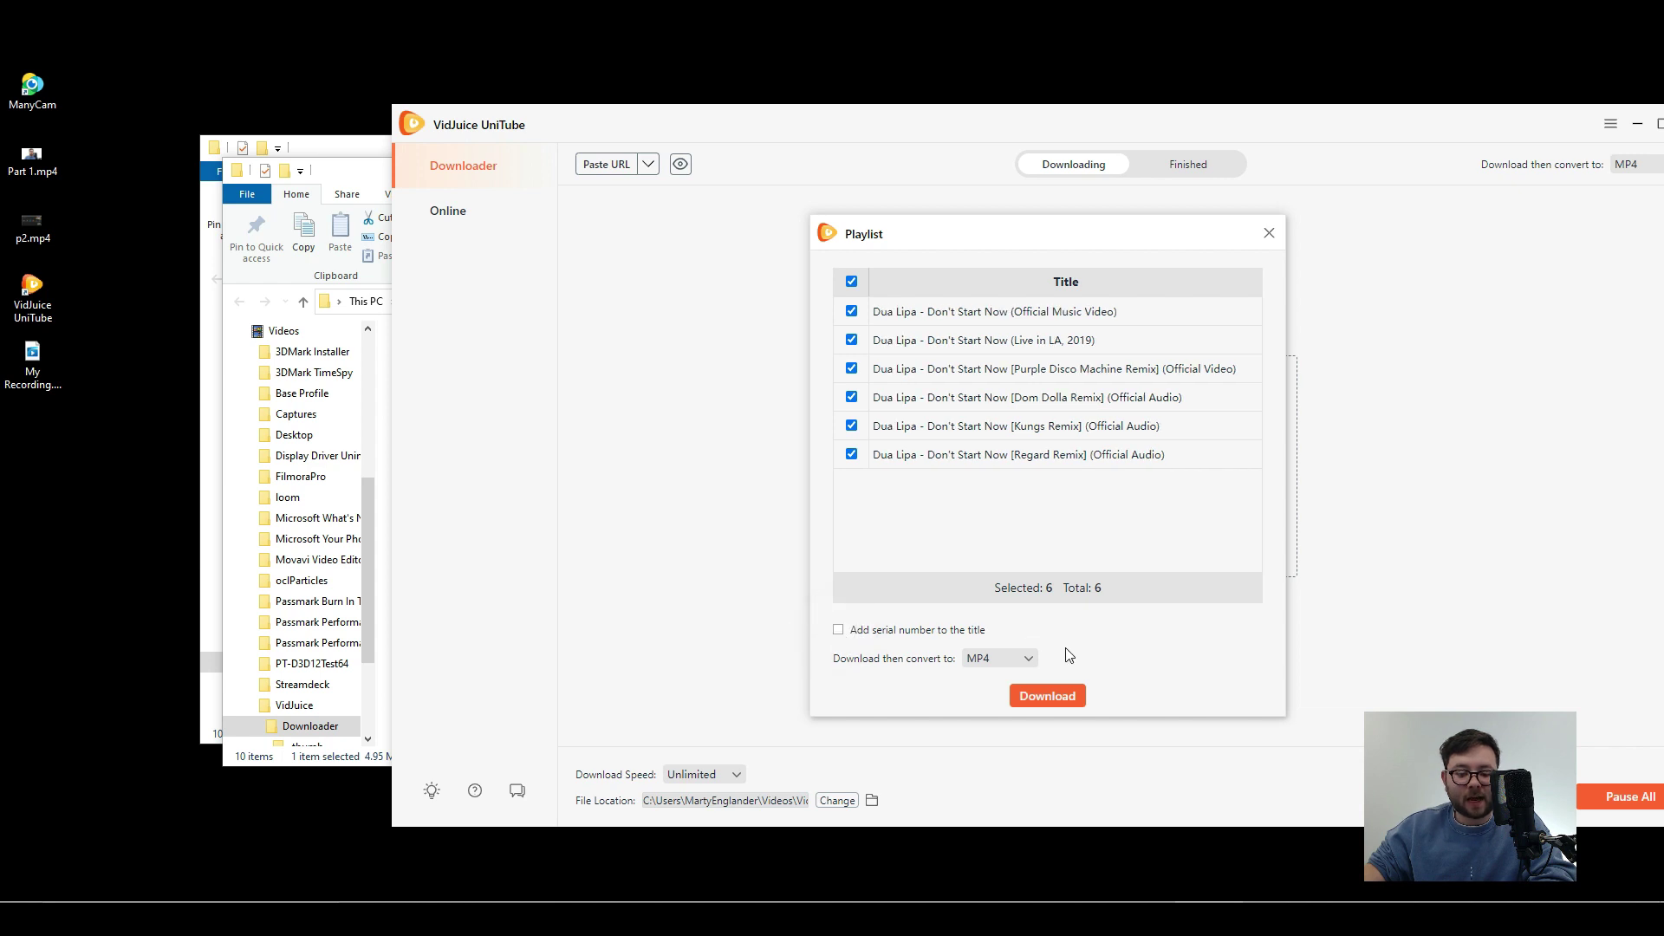
pyautogui.click(1047, 695)
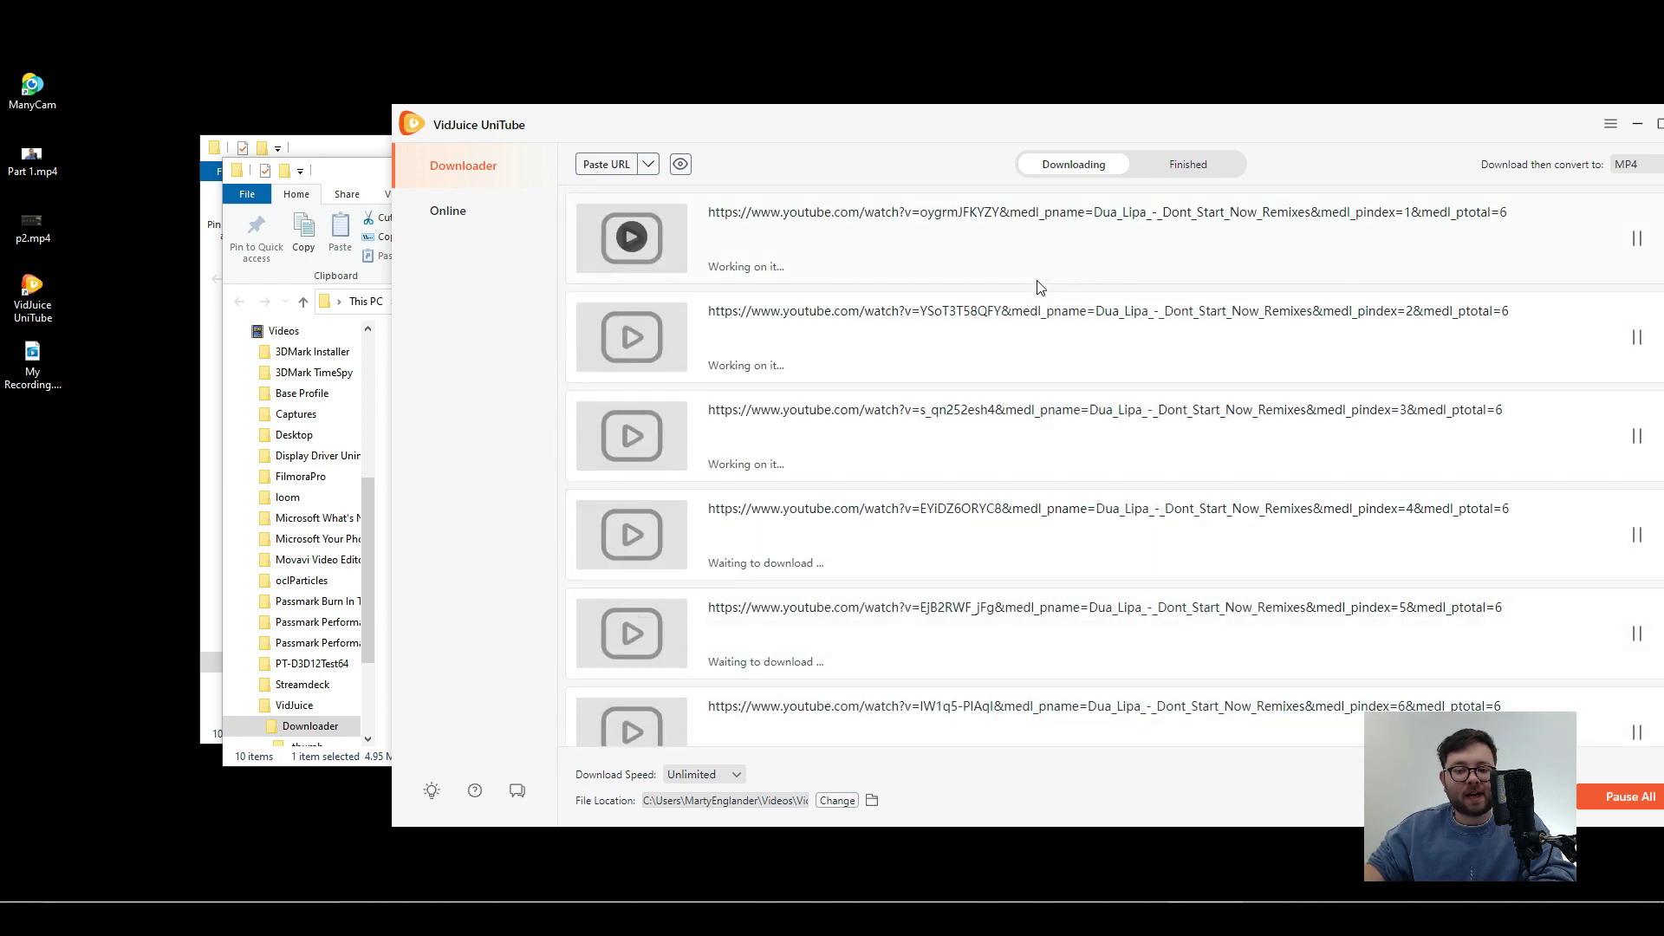